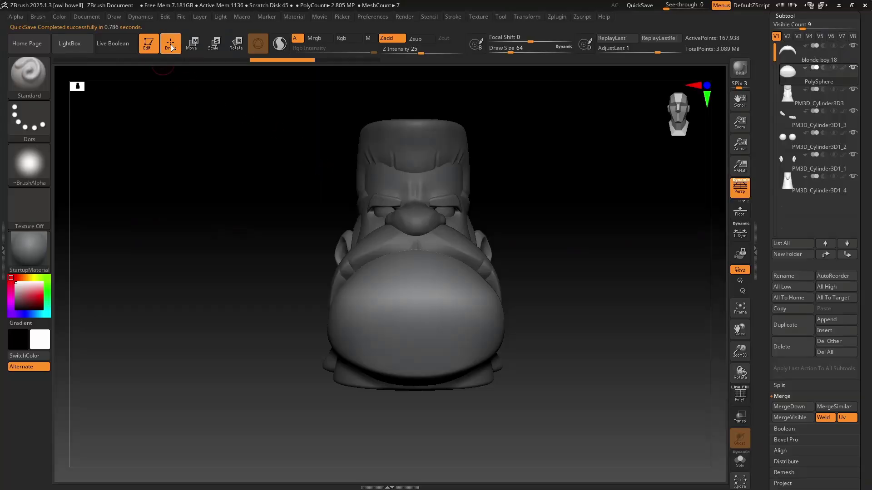
Cycle through the Move, Scale and Rotate transform modes and return to Move
key(w)
key(e)
key(r)
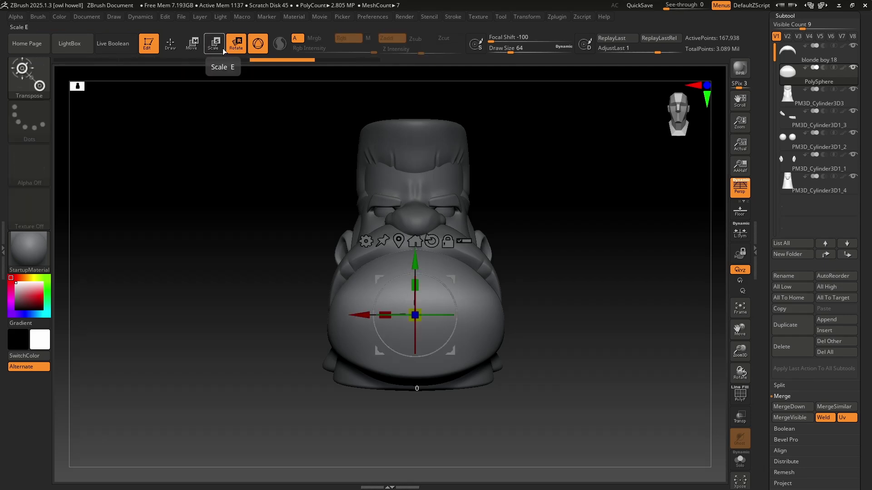
click(192, 44)
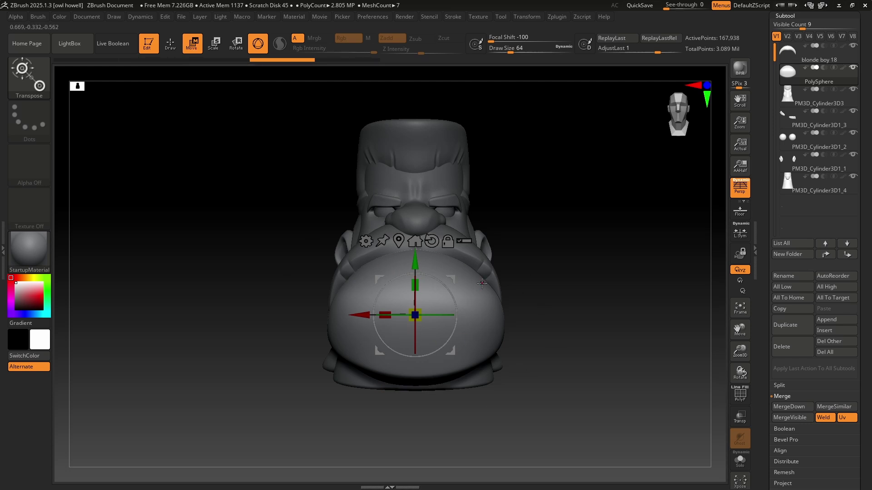
Sculpt a Standard brush stroke across the front of the beard in Draw mode and bring up the Move gizmo
key(q)
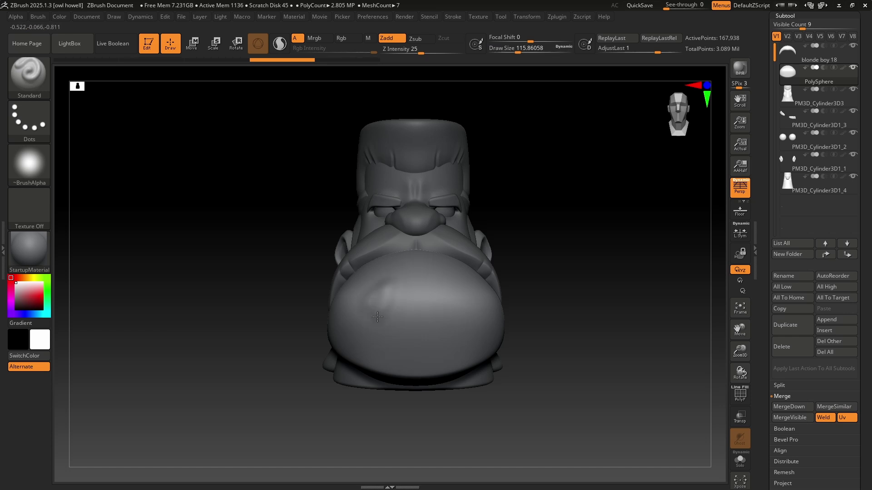
drag(377, 316, 497, 299)
key(w)
right_drag(456, 310, 488, 307)
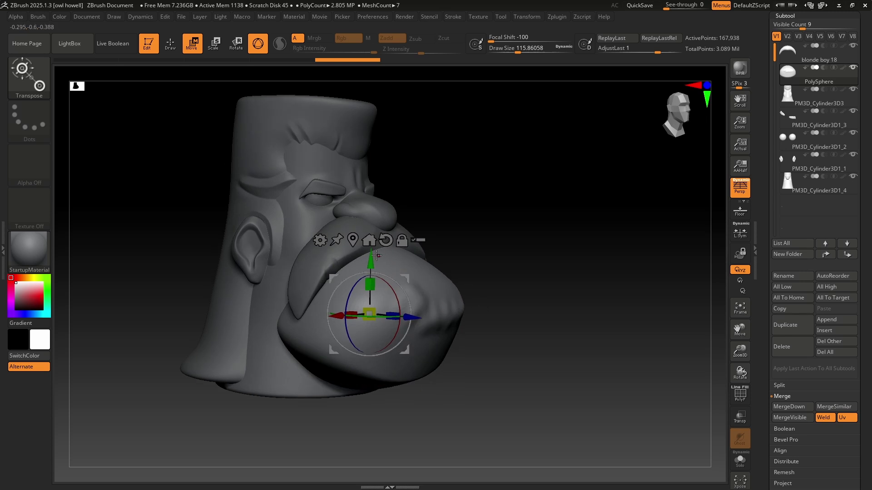
Examine the gizmo's arrows, rotation rings and central scale handle on the beard
mouse_move(371, 264)
mouse_down()
mouse_move(372, 134)
mouse_move(371, 263)
mouse_up()
mouse_move(393, 289)
mouse_down()
mouse_move(400, 308)
mouse_move(393, 289)
mouse_up()
mouse_move(374, 321)
mouse_down()
mouse_move(408, 320)
mouse_move(374, 320)
mouse_up()
ctrl+right_drag(436, 308, 436, 279)
mouse_move(436, 279)
right_down()
mouse_move(404, 279)
mouse_move(449, 279)
right_up()
mouse_move(449, 279)
mouse_down()
mouse_move(457, 286)
mouse_move(442, 281)
mouse_up()
Try scaling the ear subtool uniformly, undo it and go back to the beard subtool
click(302, 266)
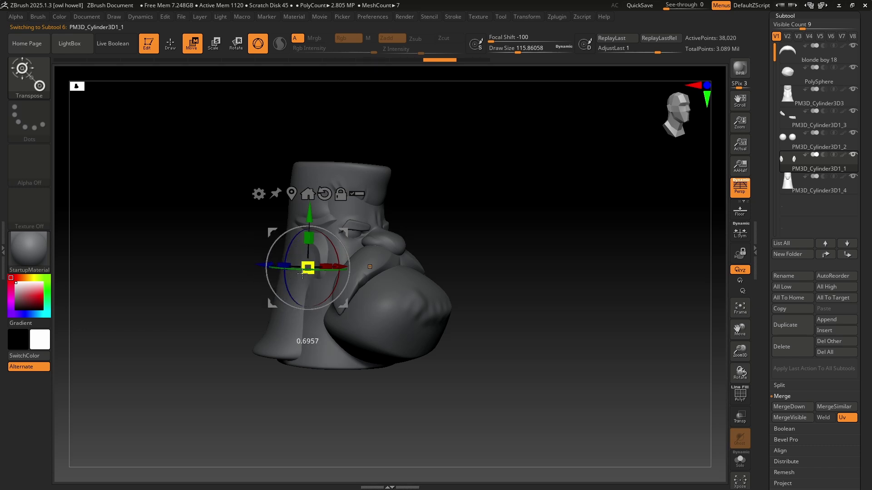
key(ctrl+z)
mouse_move(530, 329)
ctrl+right_down()
mouse_move(537, 298)
mouse_move(502, 293)
ctrl+right_up()
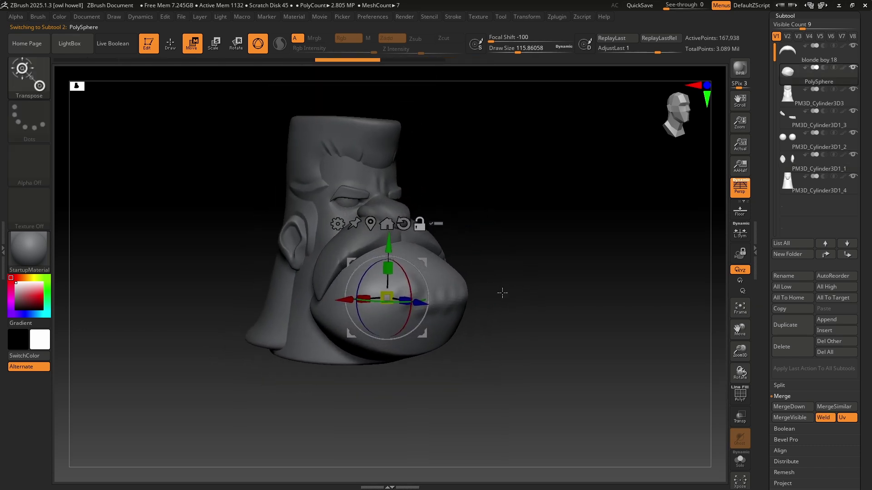
Try moving the beard away from the face with the gizmo and undo the move
drag(396, 219, 423, 265)
drag(426, 303, 470, 309)
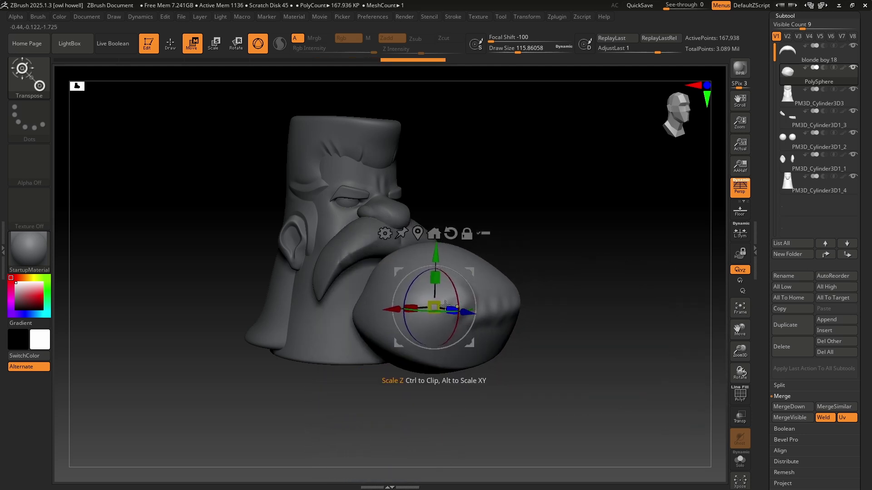
key(ctrl+z)
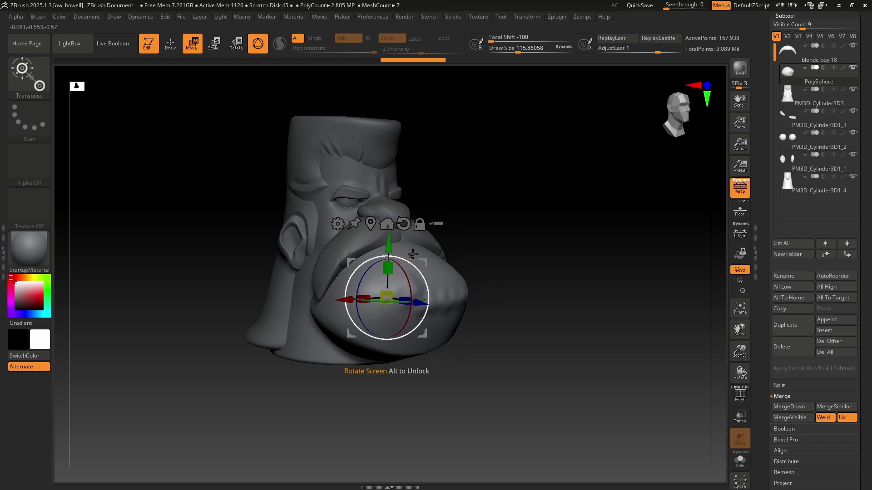
Try rotating the beard with the gizmo's outer screen ring and undo the change
drag(454, 243, 461, 263)
drag(558, 260, 425, 262)
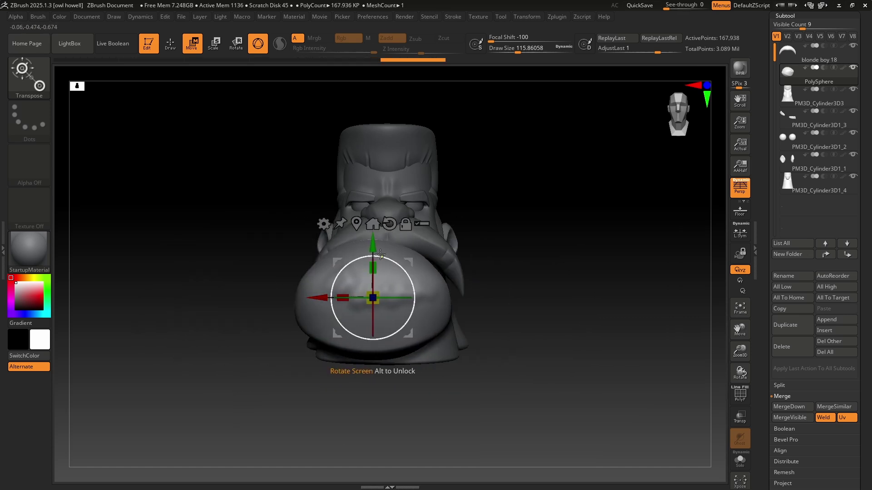
drag(393, 220, 393, 238)
right_drag(393, 238, 350, 286)
drag(350, 286, 307, 328)
key(ctrl+z)
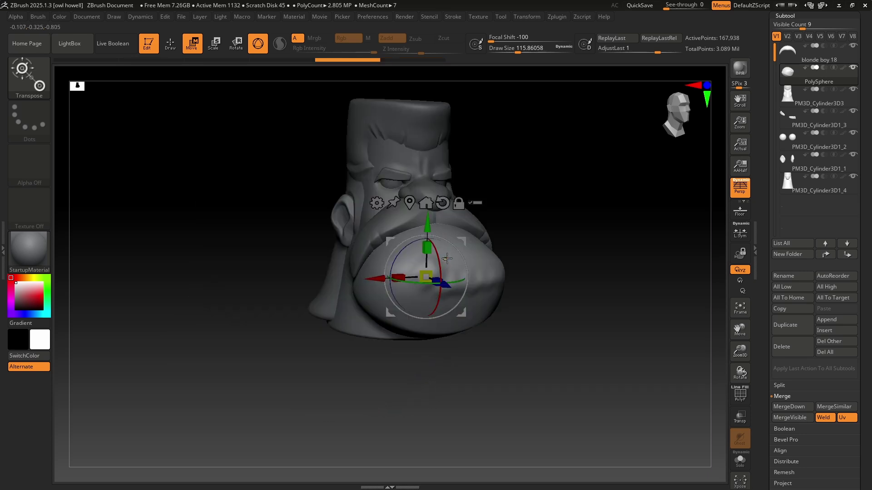
Try tilting the beard about its X axis with the gizmo and undo the rotation
mouse_move(444, 257)
right_down()
mouse_move(409, 252)
mouse_move(422, 274)
mouse_move(432, 267)
right_up()
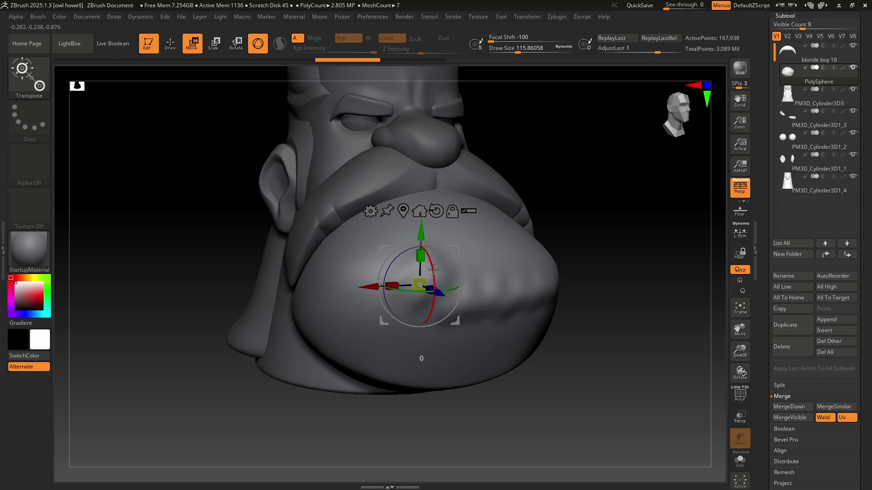
drag(433, 269, 416, 365)
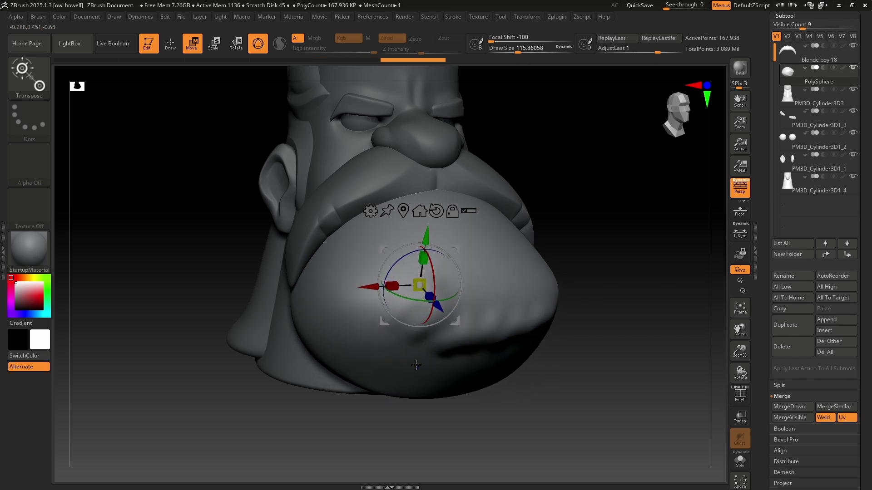
drag(433, 278, 463, 255)
key(ctrl+z)
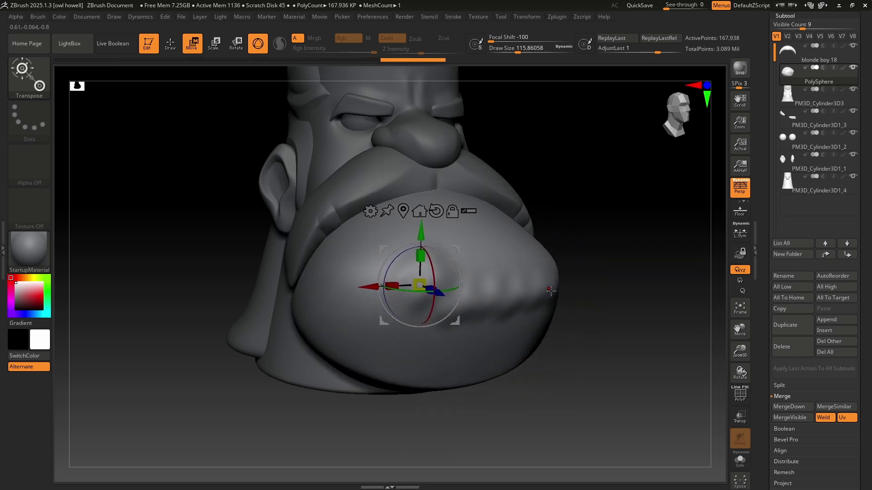
Try scaling the beard uniformly and along the Z axis, undoing the scale changes and the brush stroke
ctrl+right_drag(542, 297, 562, 374)
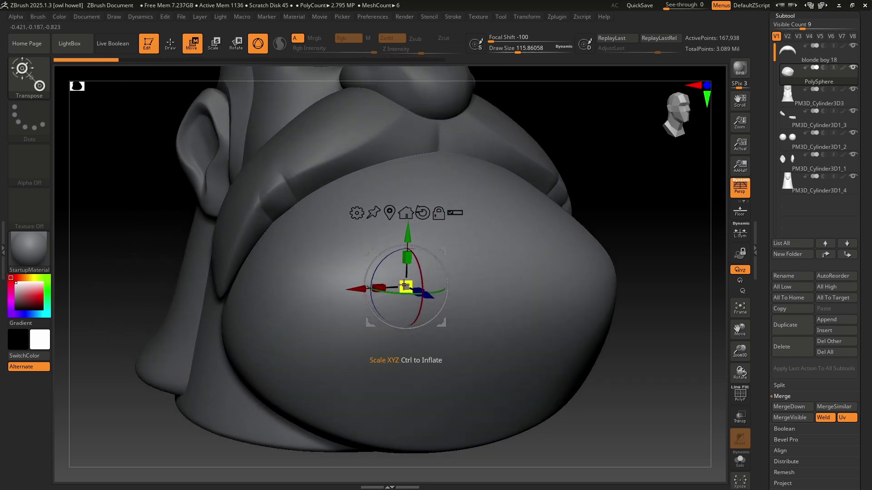
drag(404, 285, 309, 231)
key(ctrl+z)
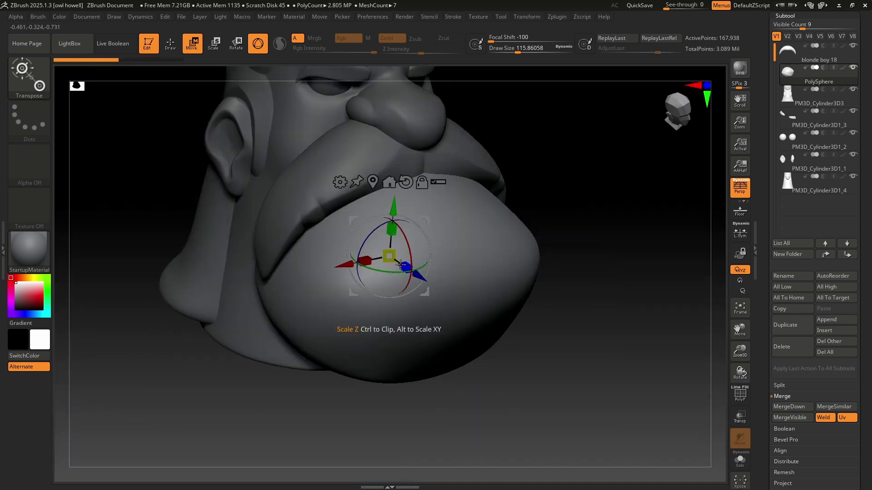
drag(404, 263, 288, 304)
right_drag(590, 304, 450, 275)
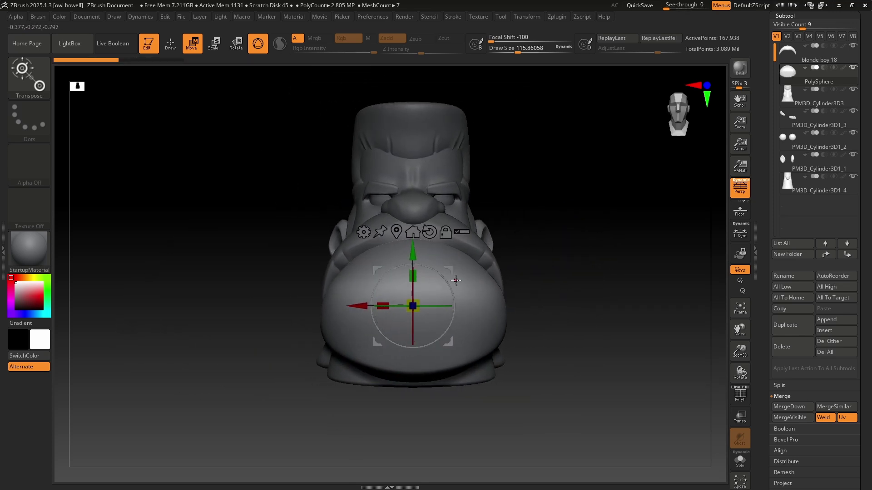
Turn Gizmo 3D off, draw a transpose line about 1.31 units long across the beard, and turn the gizmo back on
drag(456, 280, 429, 247)
click(257, 43)
drag(345, 312, 478, 336)
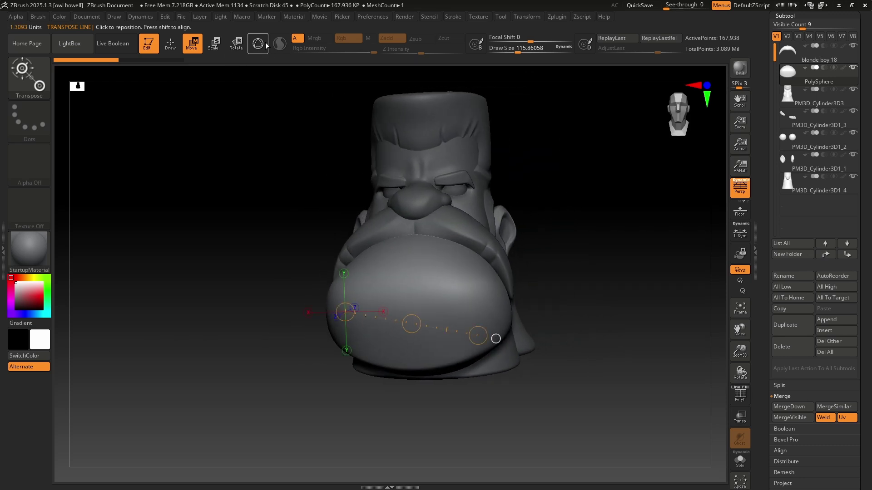
click(258, 43)
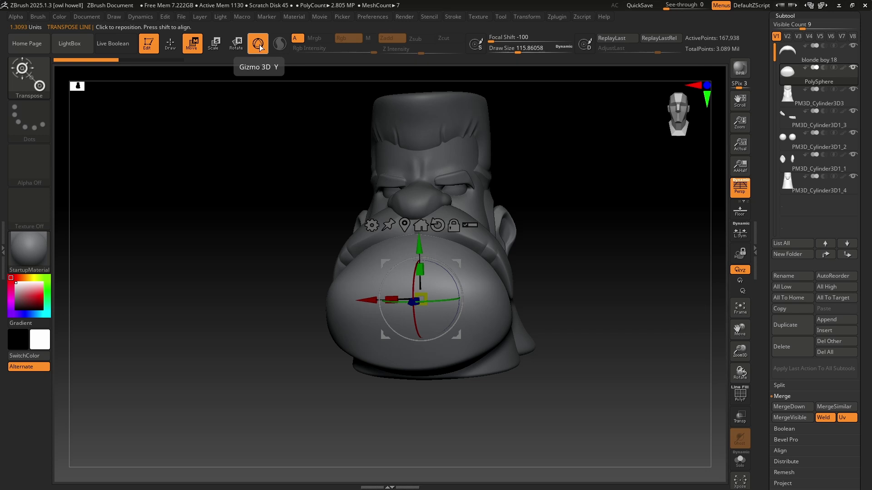
key(y)
key(y)
Try rotating the unlocked gizmo by itself at the beard's centre and undo the rotation
ctrl+right_drag(436, 295, 485, 302)
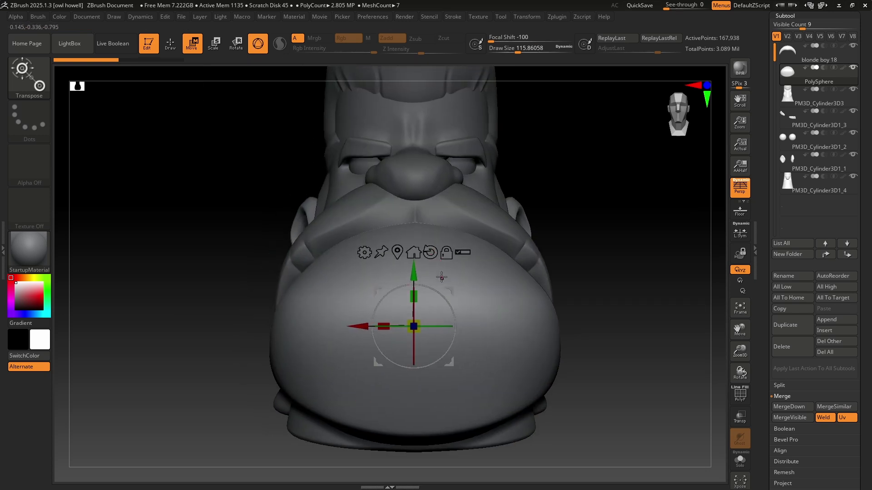
right_drag(441, 277, 438, 272)
right_drag(473, 240, 488, 250)
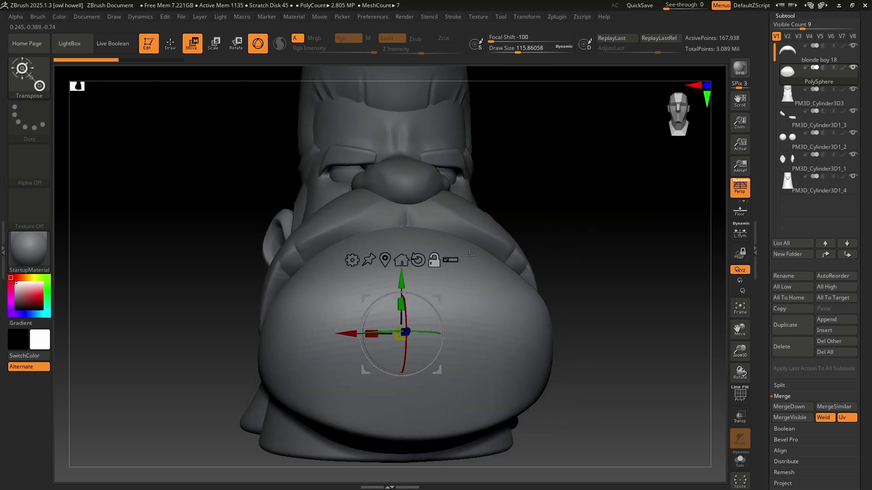
drag(348, 330, 402, 317)
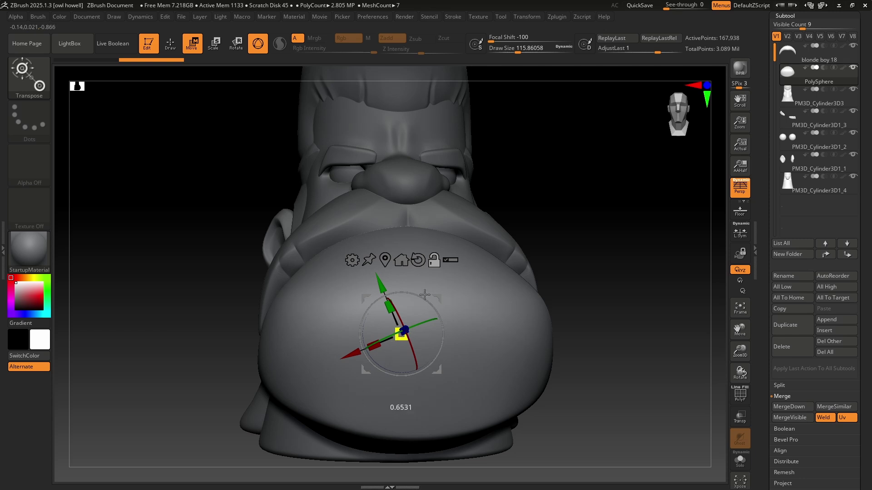
key(ctrl+z)
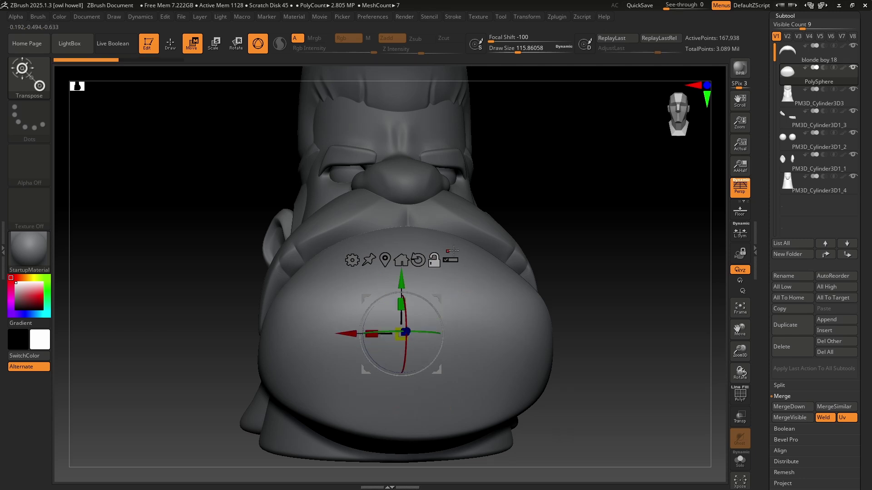
Move only the gizmo along X to the beard's side edge and undo a trial transform around that pivot
drag(348, 333, 491, 332)
right_drag(491, 332, 426, 304)
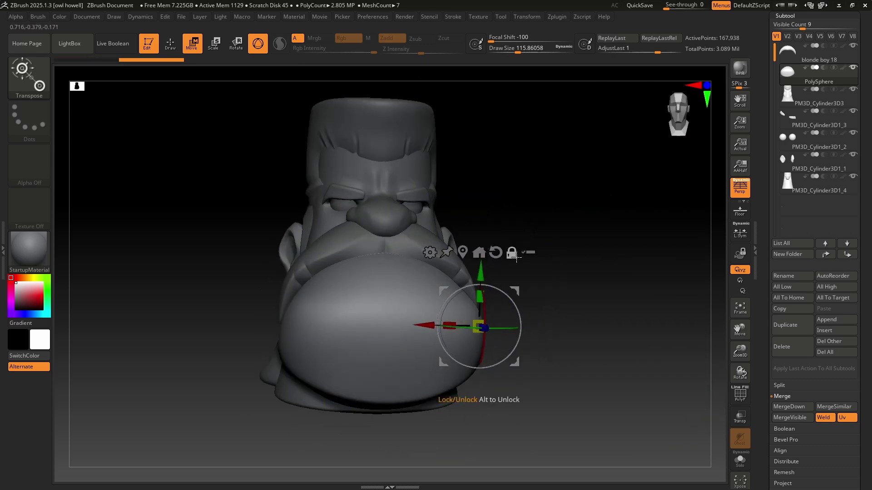
drag(504, 292, 477, 282)
key(ctrl+z)
Shift the gizmo's pivot backward along Z and down to the rear edge of the beard in side view
right_drag(364, 318, 489, 251)
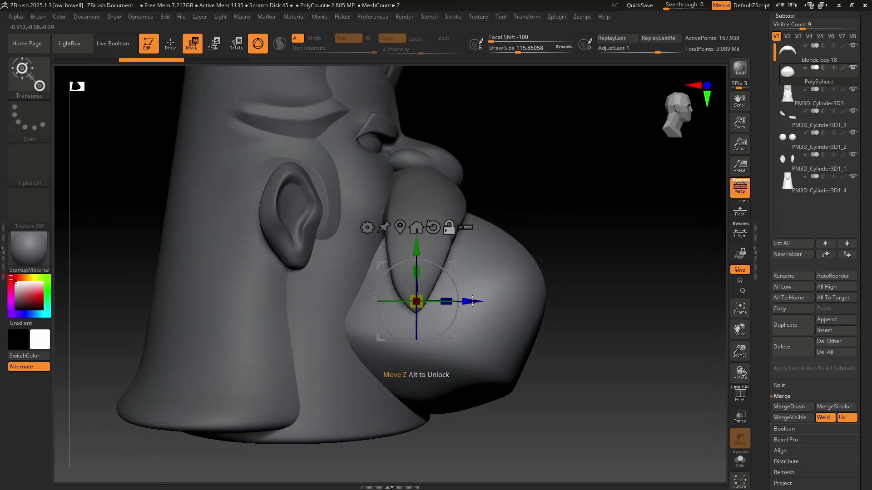
alt+drag(472, 301, 400, 301)
alt+drag(346, 248, 349, 270)
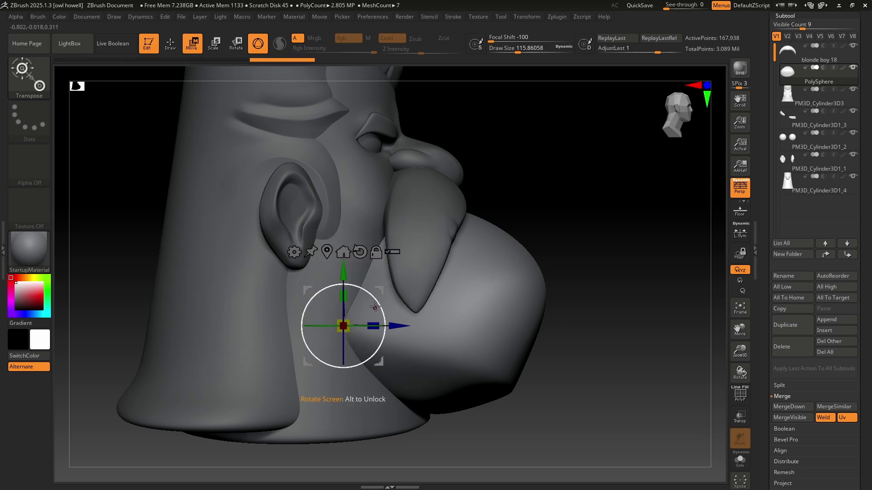
mouse_move(379, 306)
mouse_down()
mouse_move(386, 320)
mouse_move(376, 301)
mouse_up()
Reposition and reorient the gizmo at several points across the beard's front by drawing direction lines on its surface
drag(604, 268, 454, 257)
key(f)
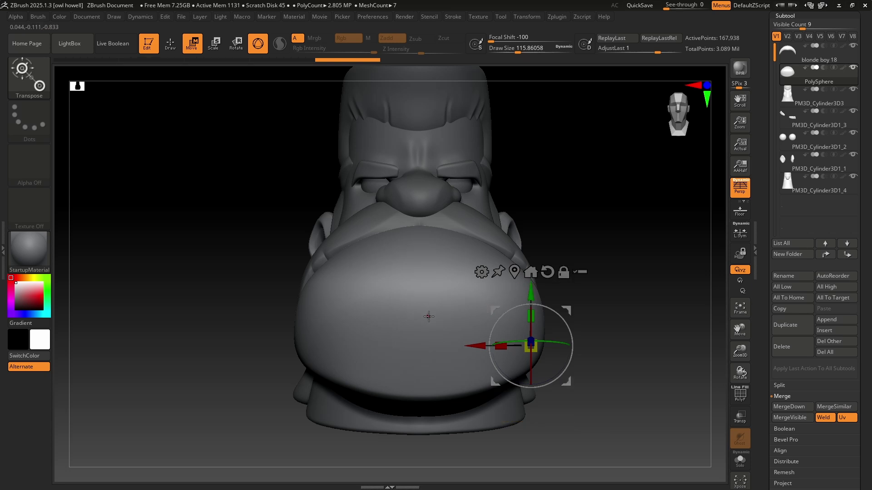
alt+drag(423, 298, 514, 297)
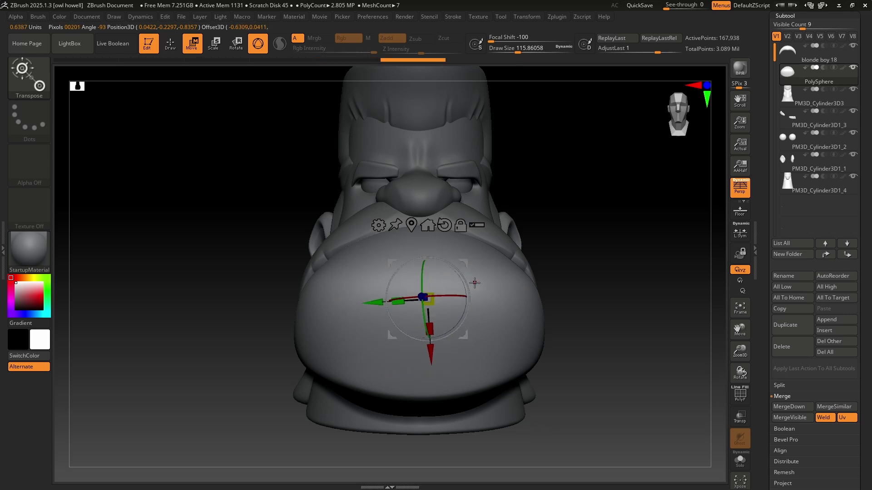
drag(465, 260, 506, 248)
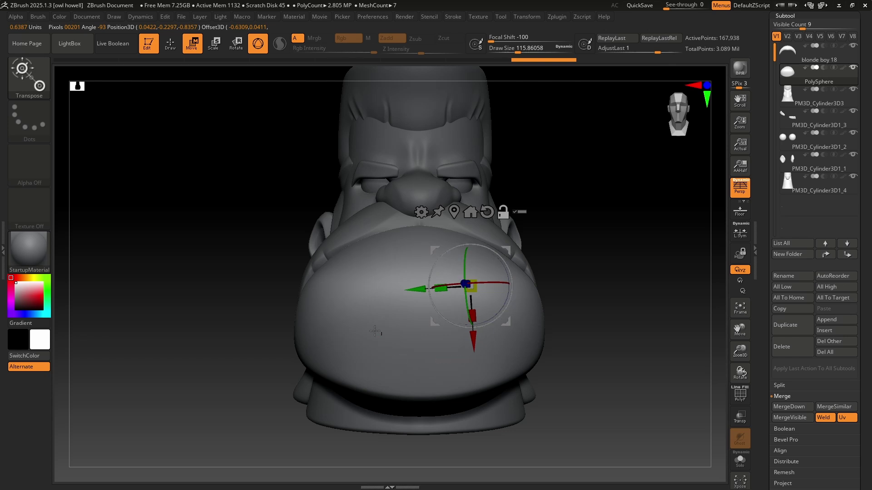
drag(330, 324, 541, 328)
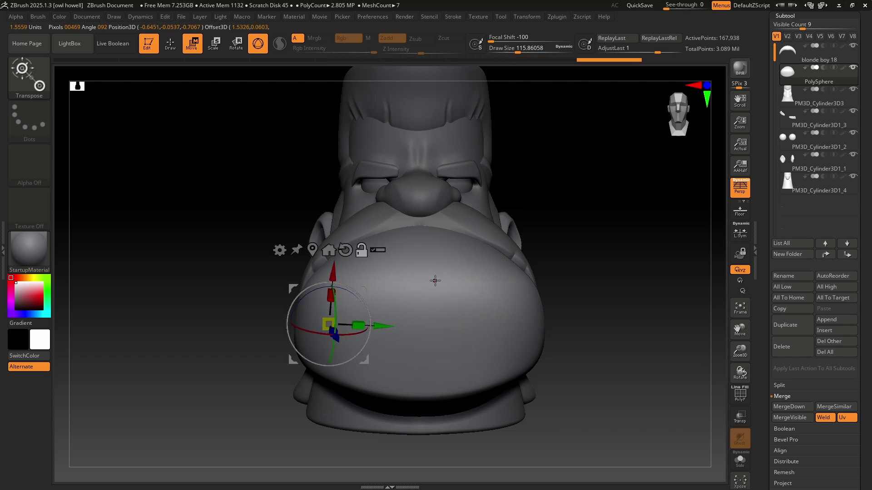
alt+drag(405, 272, 502, 300)
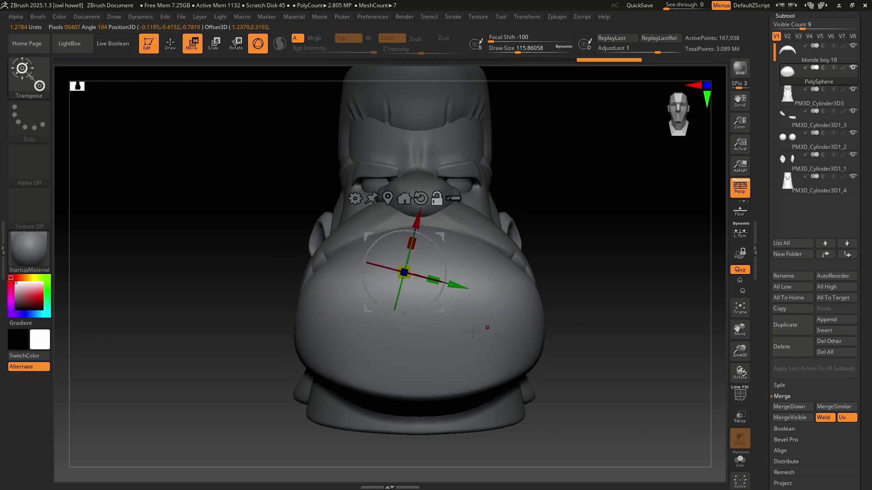
alt+drag(407, 345, 575, 333)
alt+drag(515, 303, 356, 261)
Select the ear subtool and view the ear closely from the side and below
right_drag(672, 284, 427, 248)
alt+click(481, 222)
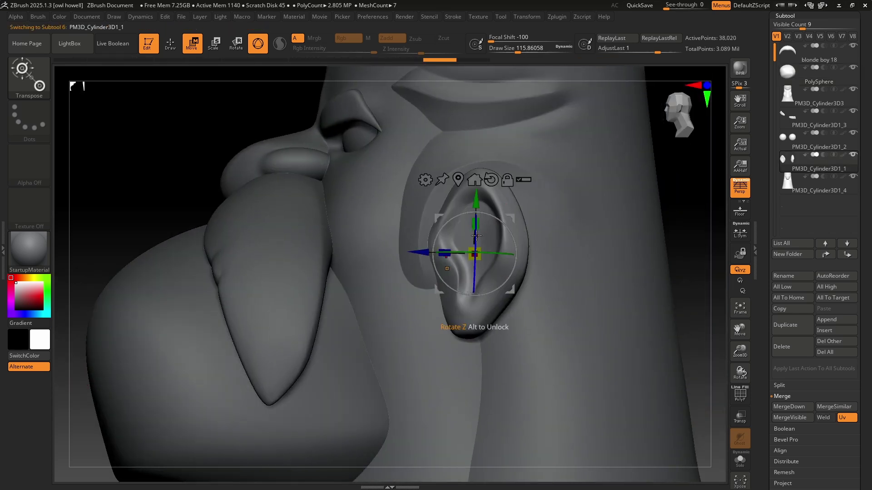
ctrl+right_drag(493, 236, 517, 259)
drag(516, 259, 422, 191)
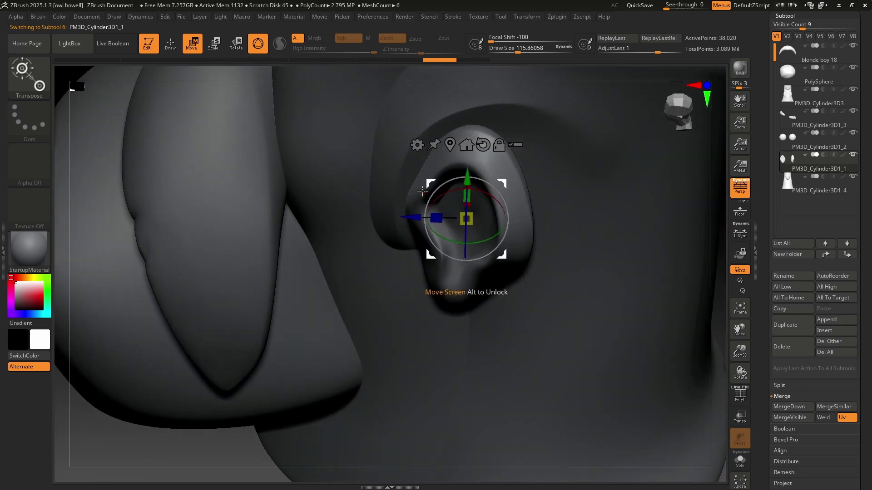
drag(474, 252, 494, 249)
right_drag(494, 250, 497, 242)
Unlock the gizmo on the ear and rotate it by itself to align its axes with the ear's tilt
click(504, 136)
right_drag(493, 322, 497, 259)
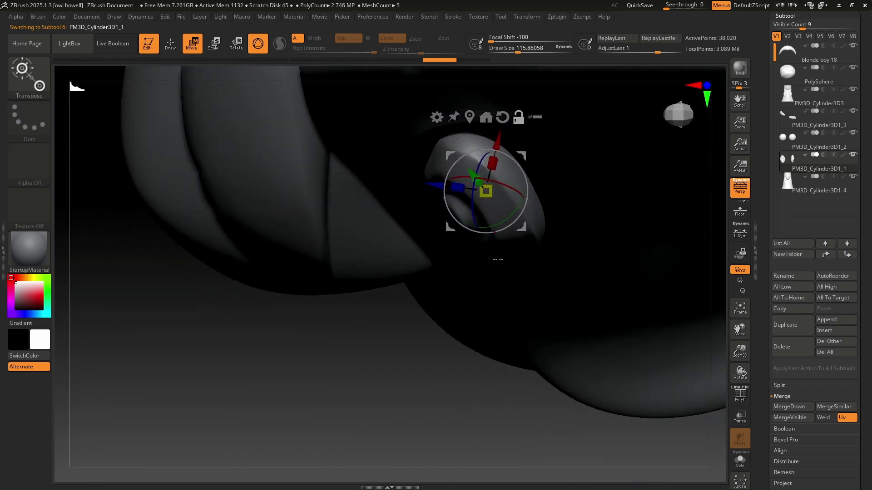
drag(506, 217, 488, 172)
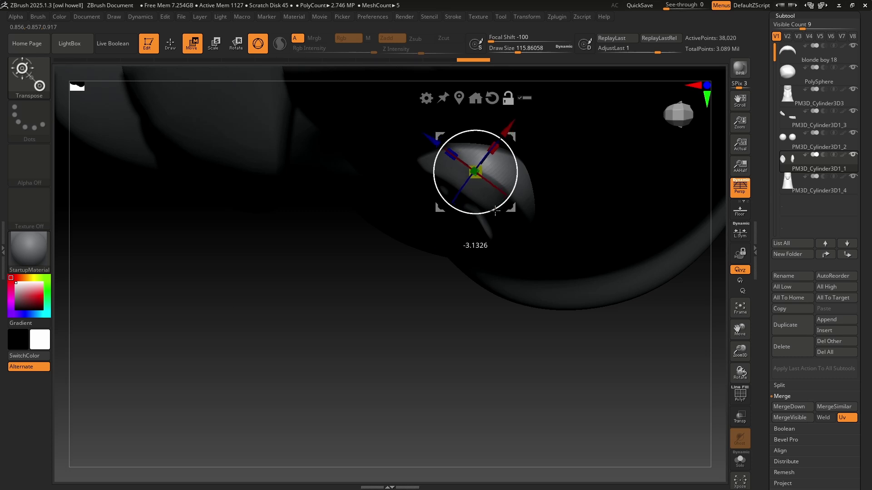
drag(495, 210, 496, 209)
right_drag(506, 125, 483, 184)
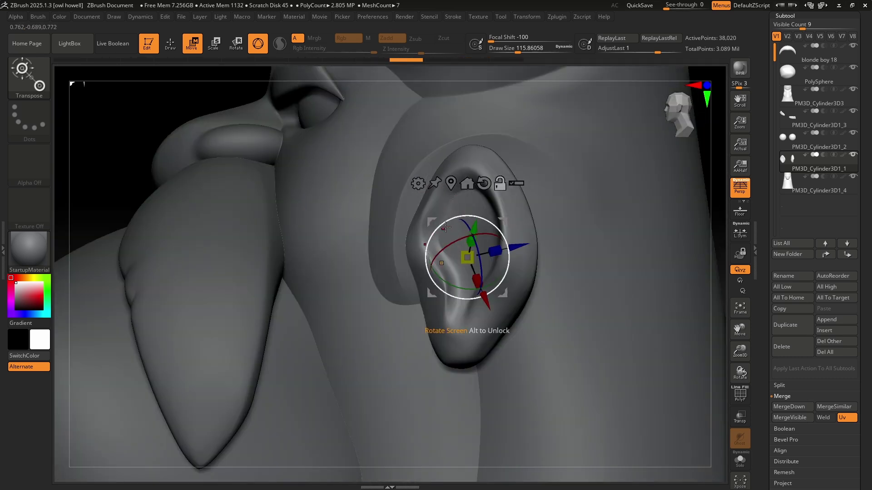
Reposition the gizmo by itself along its tilted Y axis toward the ear's outer rim
alt+drag(451, 205, 455, 244)
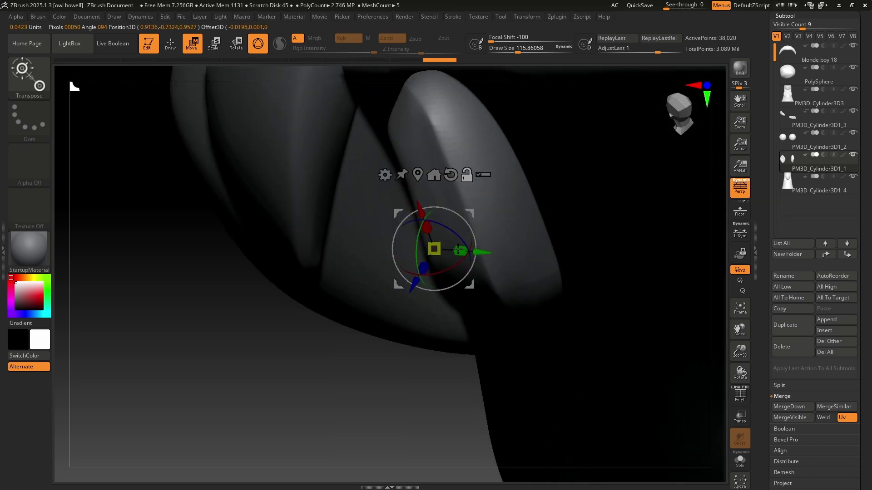
drag(457, 249, 474, 251)
right_drag(475, 253, 476, 311)
drag(476, 311, 502, 227)
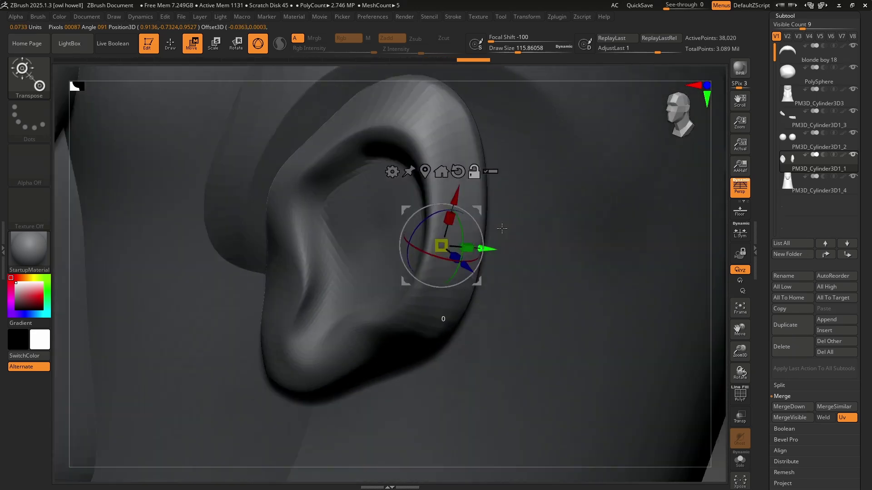
right_drag(502, 229, 582, 174)
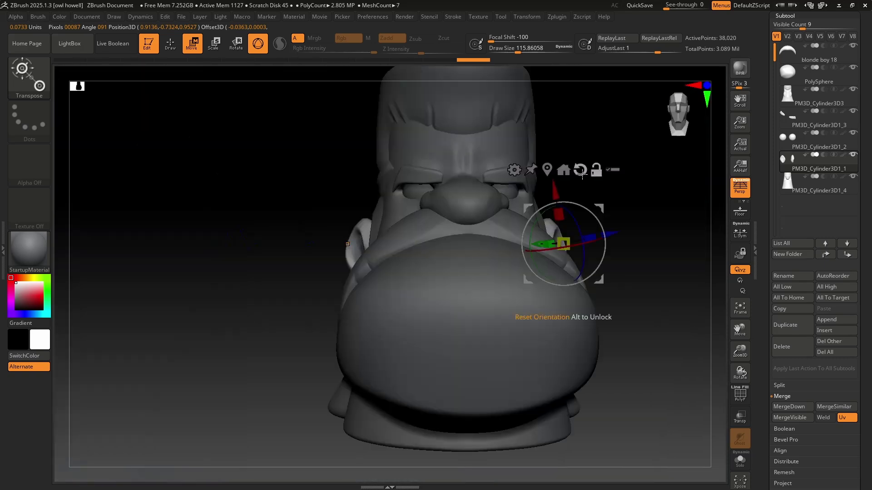
Reset the gizmo's orientation to the world axes, toggle its lock, and undo the rotation applied to the ears
click(580, 170)
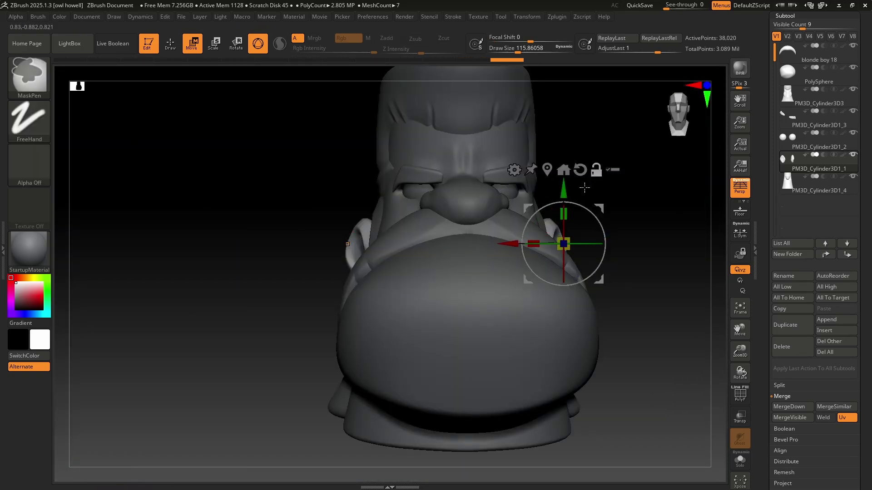
click(597, 170)
click(597, 171)
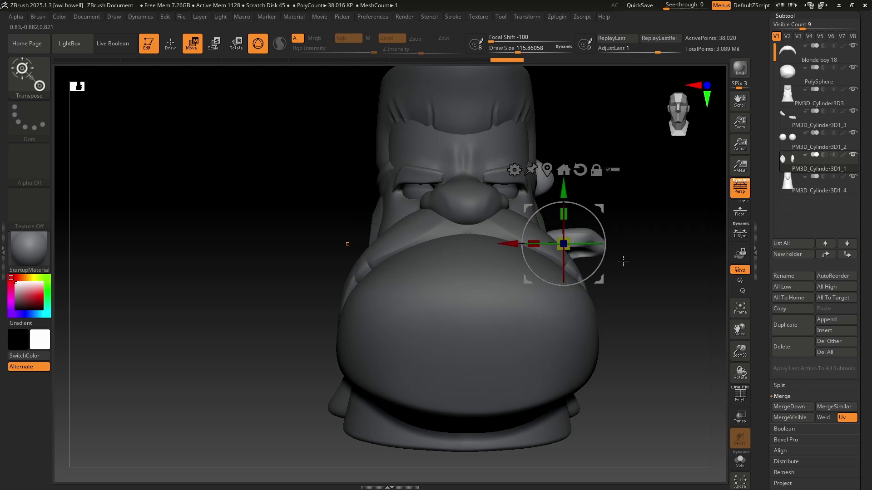
key(ctrl+z)
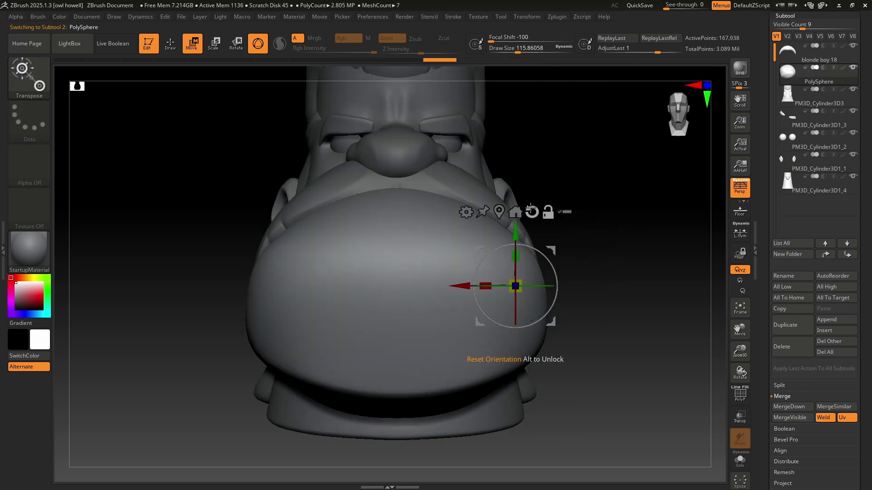
Center the gizmo on the PolySphere subtool's unmasked mesh, lock it, and view the list of available deformers
click(498, 212)
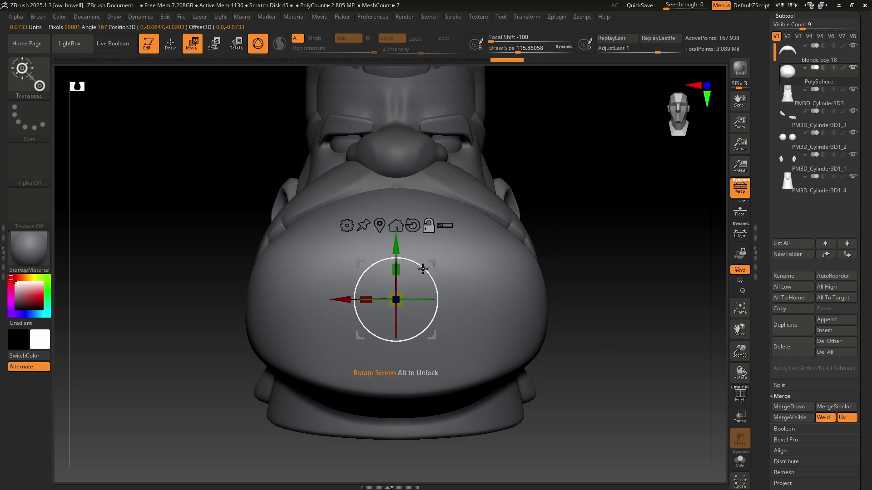
drag(443, 273, 489, 251)
shift+right_drag(317, 299, 409, 218)
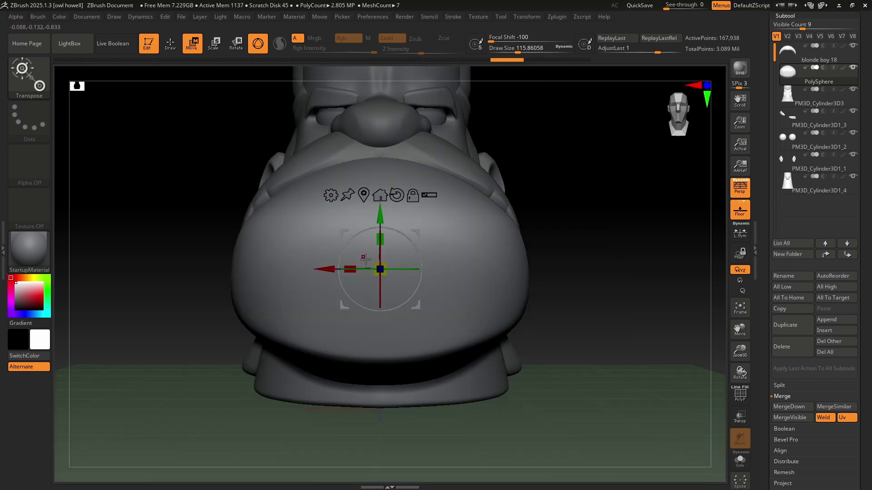
right_drag(365, 259, 504, 339)
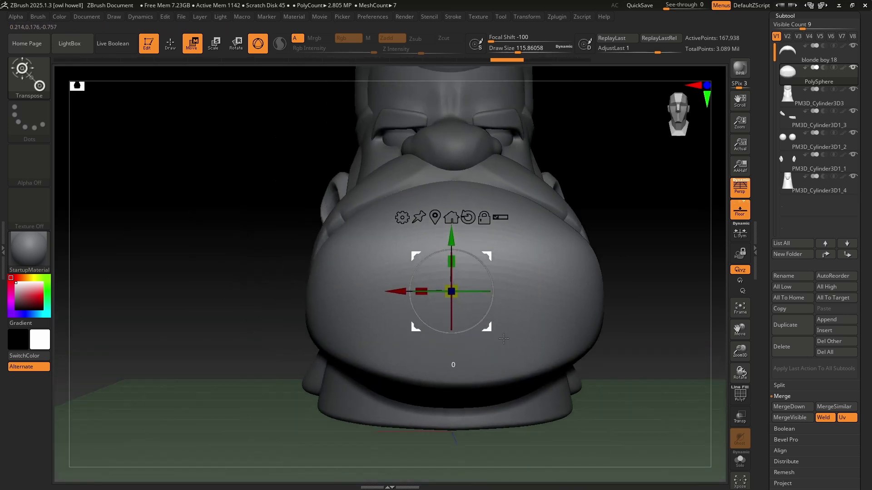
click(420, 226)
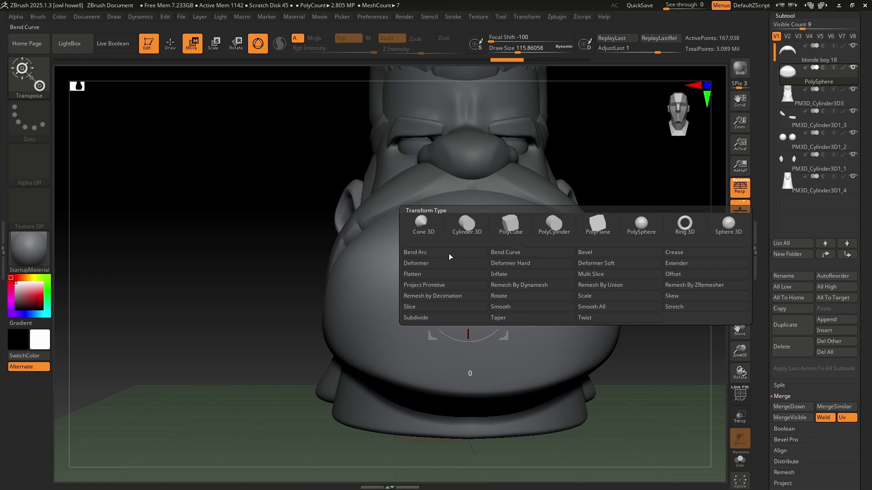
ctrl+right_drag(454, 336, 505, 256)
Insert a Sphere3D as a new subtool and remesh it with ZRemesher at a target polygon count of 5
click(824, 330)
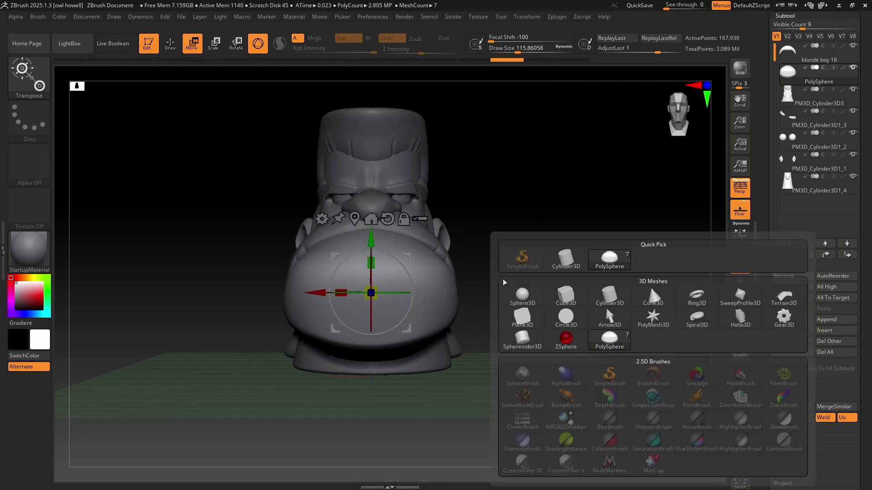
click(606, 307)
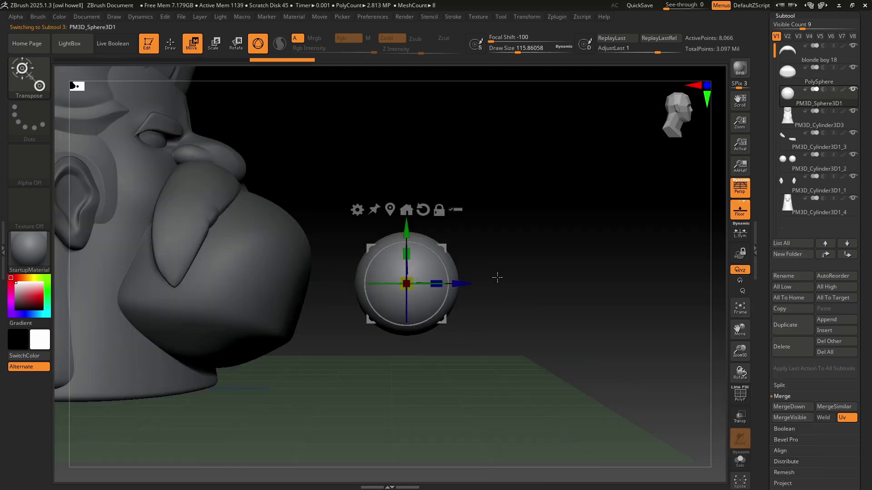
click(785, 15)
click(788, 26)
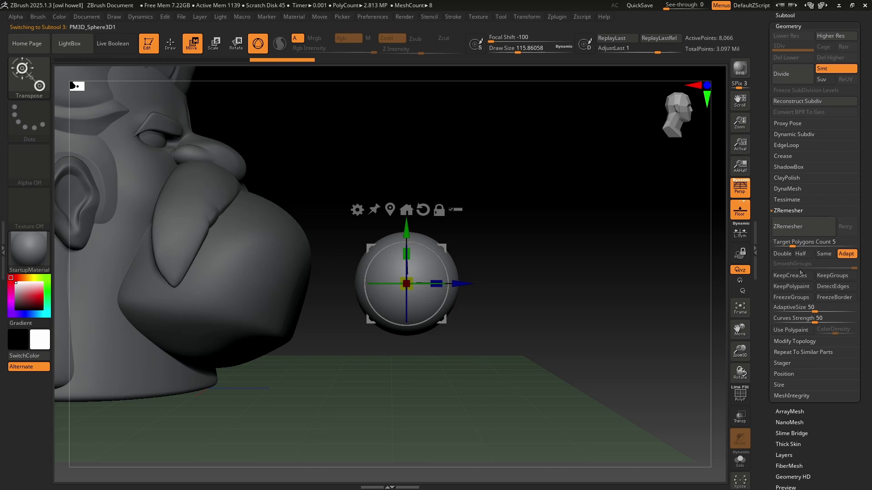
click(798, 228)
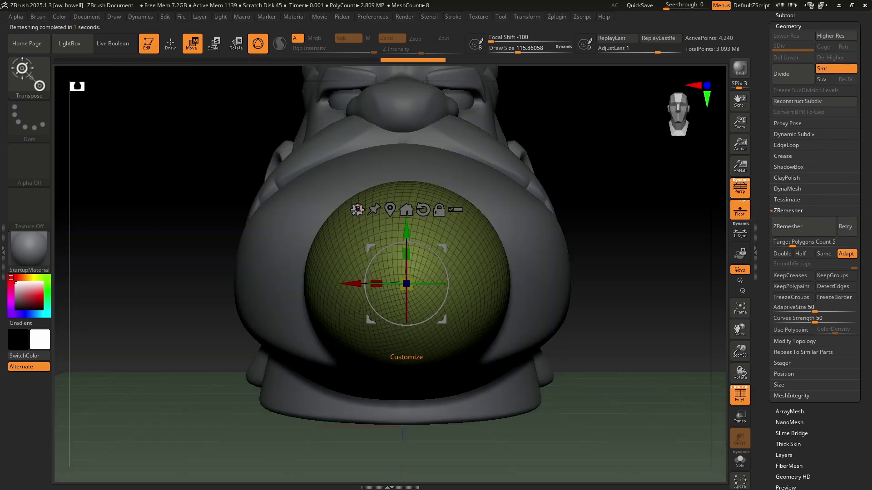
Apply the Bend Arc deformer to the remeshed sphere and try bending it with several arc handles, undoing the trial bends
click(357, 207)
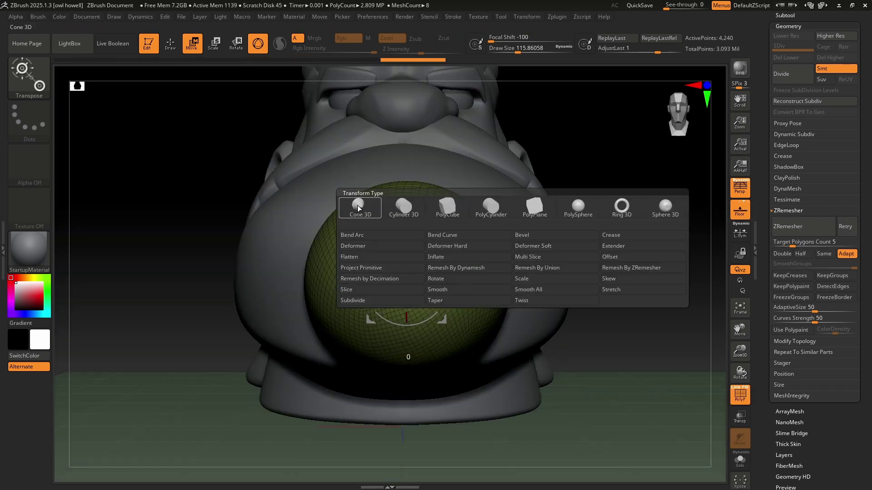
click(362, 233)
ctrl+right_drag(428, 214, 419, 202)
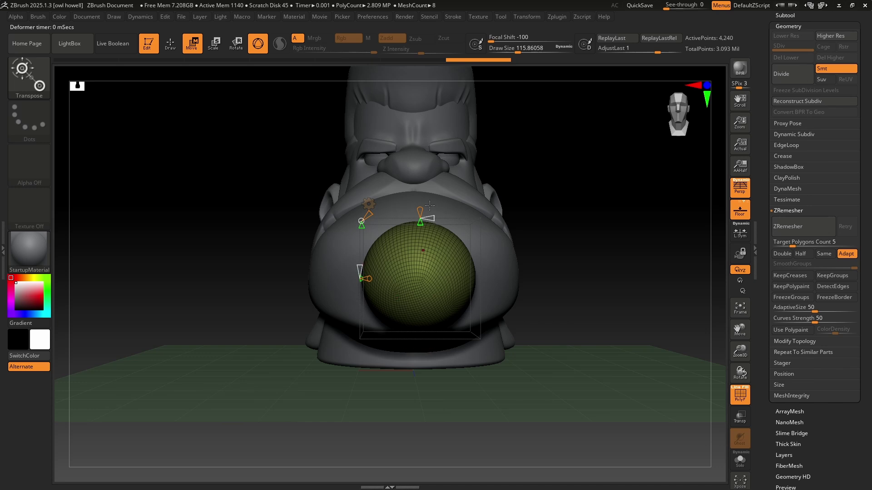
drag(420, 210, 421, 188)
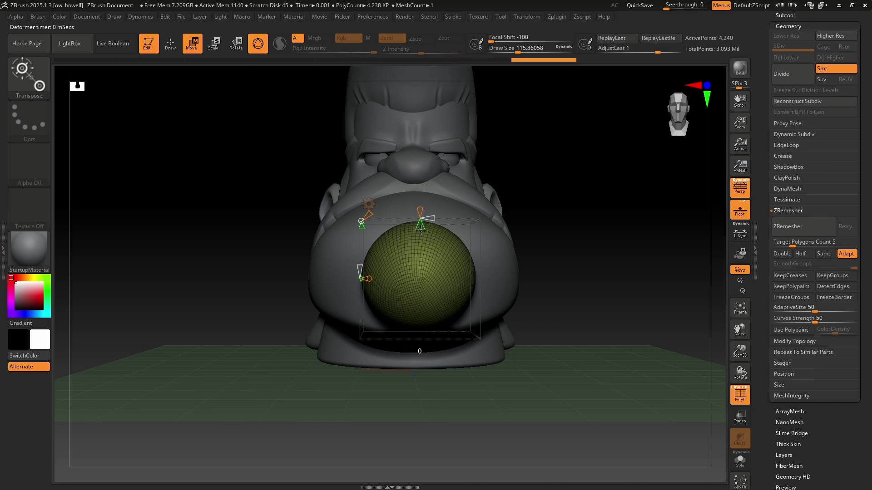
drag(421, 229, 337, 274)
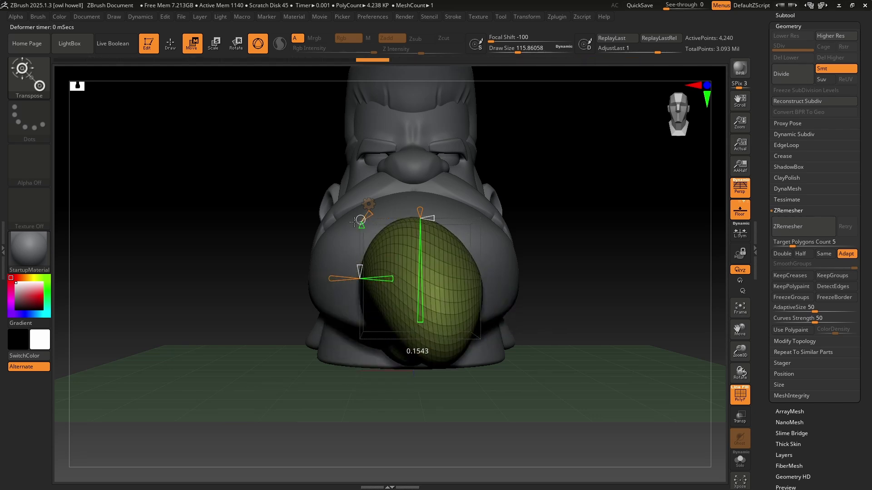
drag(427, 209, 419, 183)
key(ctrl+z)
key(ctrl+z)
key(ctrl+z)
Bend the sphere into a wide downward-curving arch with Bend Arc and accept the deformation
drag(425, 215, 601, 290)
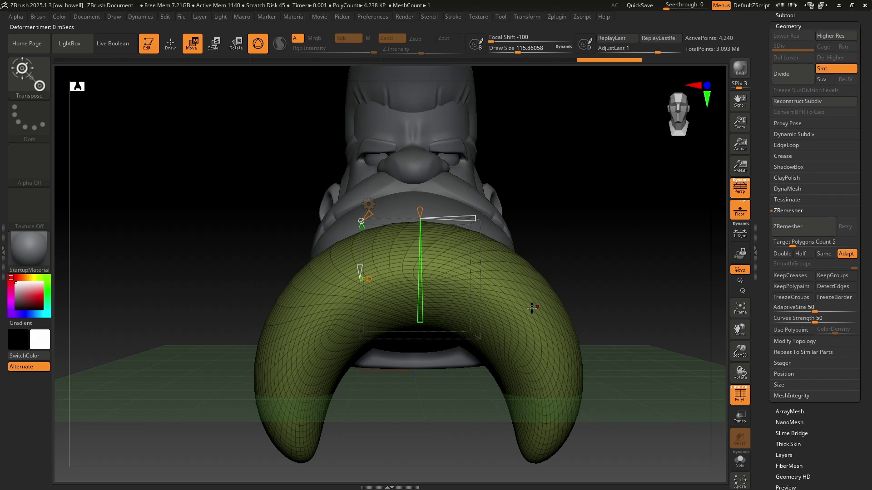
click(369, 203)
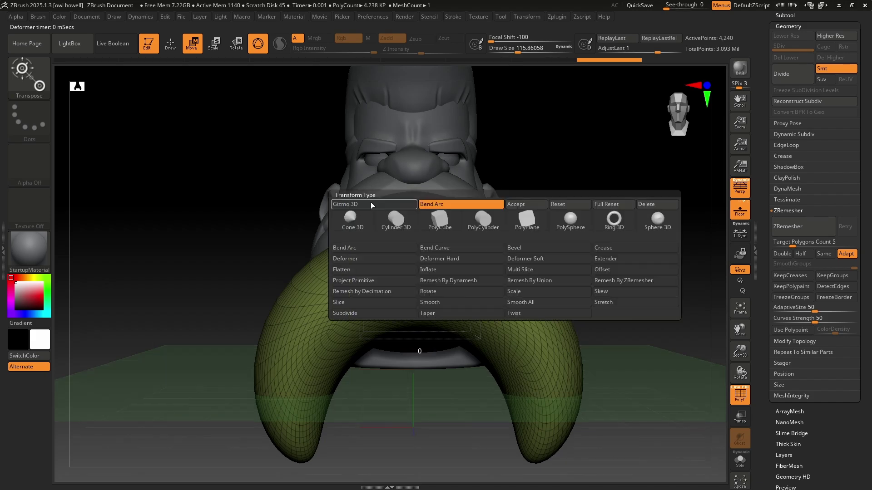
click(540, 205)
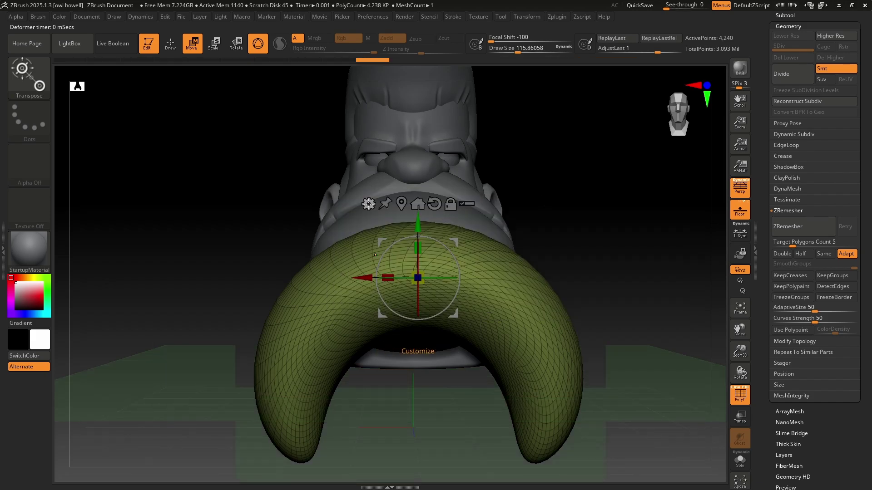
Stretch the sphere sideways into a long capsule with the Extender deformer and remesh it with ZRemesher
click(369, 204)
click(537, 206)
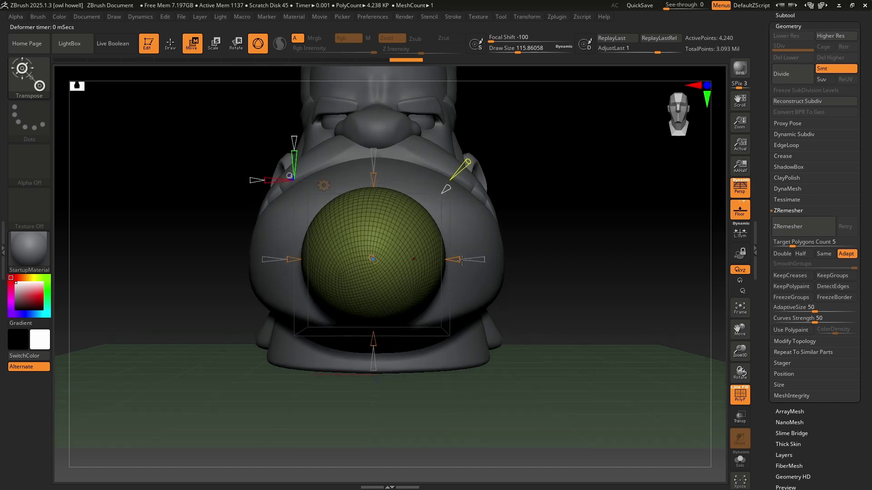
drag(462, 258, 525, 259)
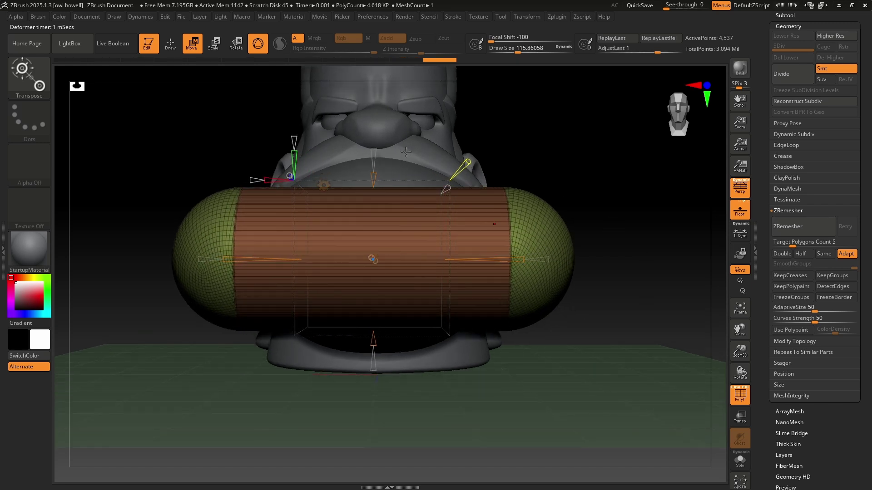
click(801, 227)
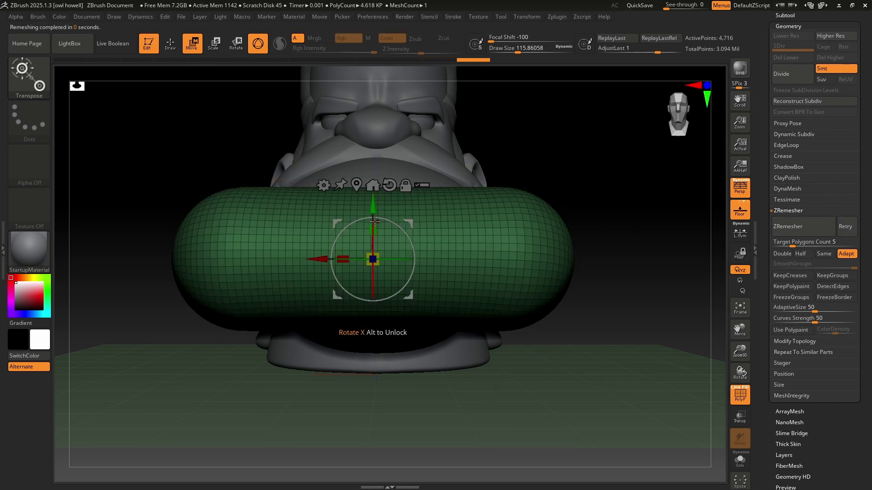
Apply the Bend Curve deformer to the capsule and try moving its end control point, undoing the bend
click(323, 185)
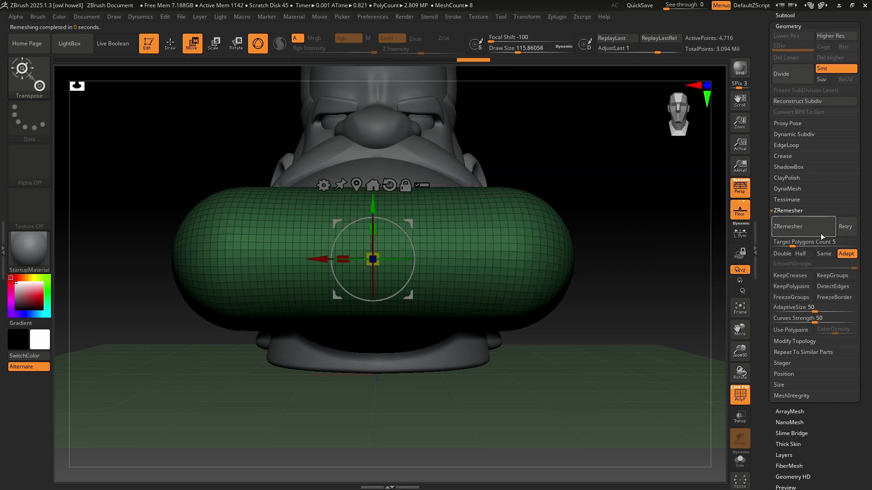
click(323, 184)
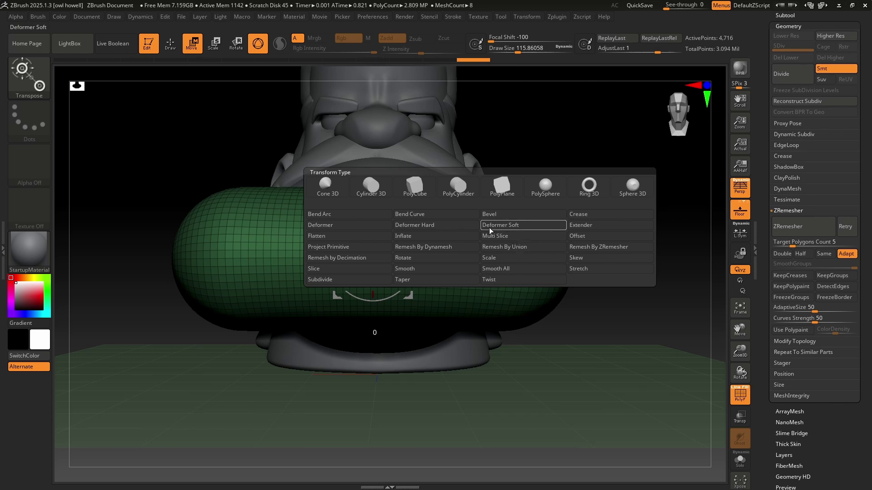
click(444, 214)
alt+right_drag(529, 229, 536, 232)
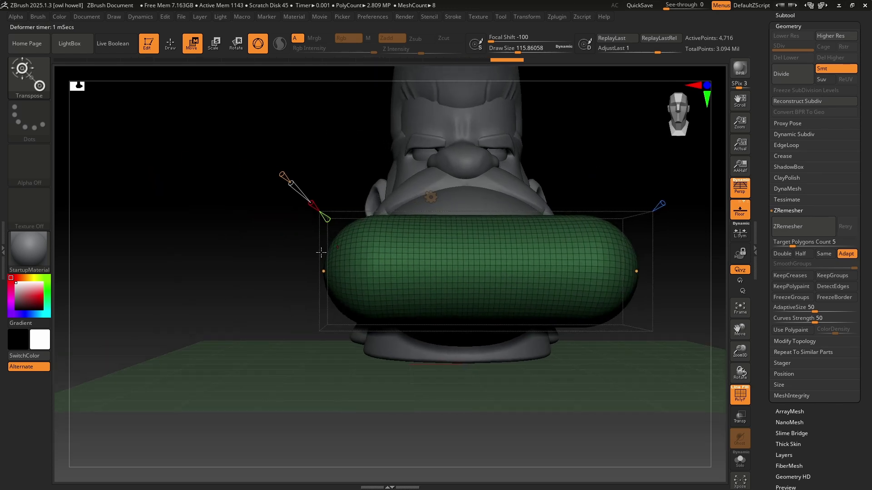
drag(636, 271, 637, 250)
key(ctrl+z)
Increase the Bend Curve's control points to nine along the capsule and try bending it at several points, undoing the bends
mouse_move(283, 176)
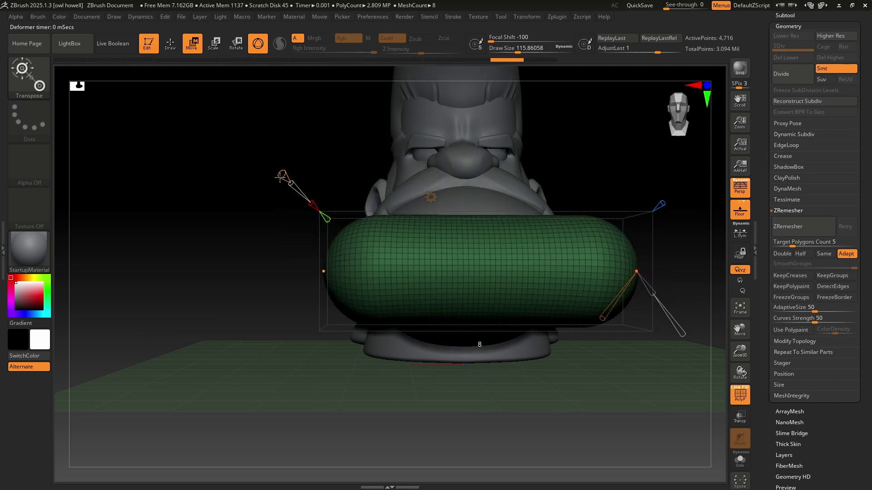
drag(280, 177, 274, 167)
ctrl+right_drag(627, 291, 532, 241)
drag(419, 285, 503, 183)
key(ctrl+z)
key(ctrl+z)
key(ctrl+z)
key(ctrl+z)
key(ctrl+z)
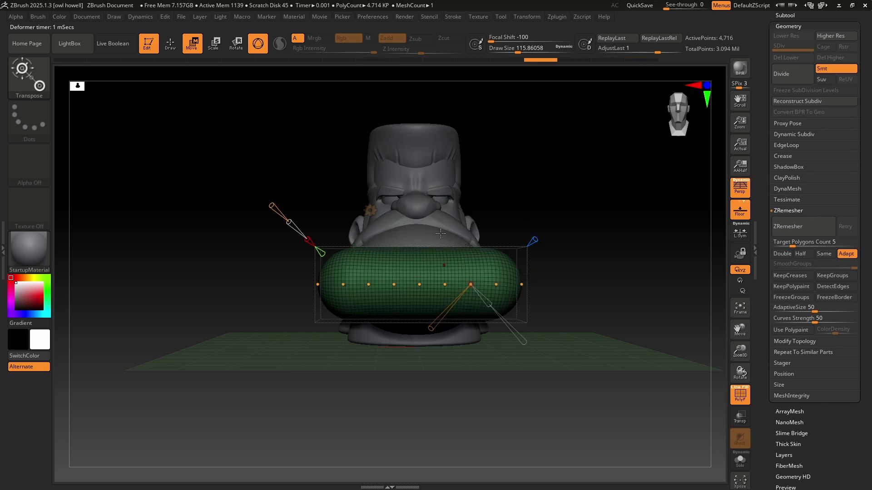
Hide the mustache subtool (blonde boy 18) in side view and reselect the capsule subtool
right_drag(440, 245, 611, 297)
ctrl+right_drag(409, 277, 454, 300)
alt+click(276, 239)
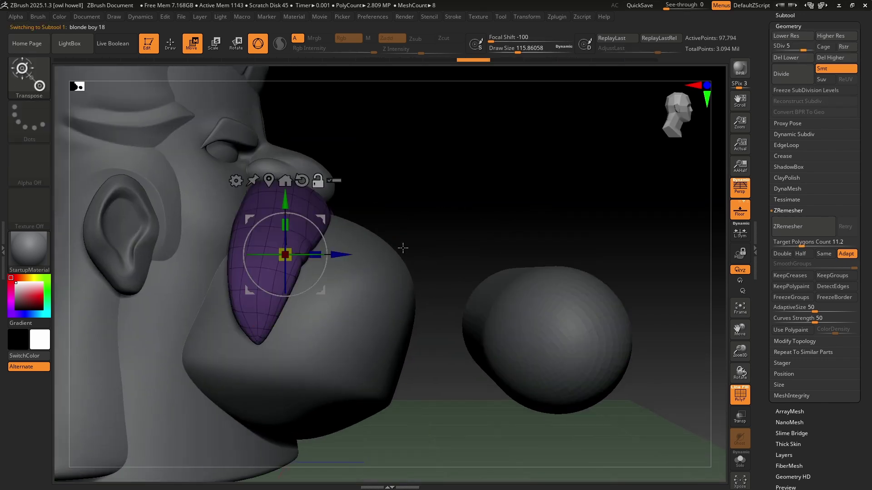
click(786, 27)
alt+click(580, 323)
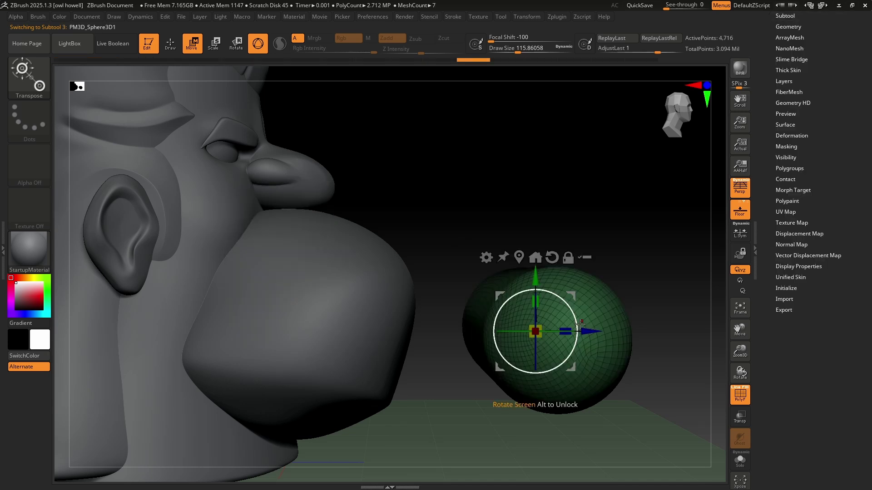
Move the capsule back into the face along Z and up along Y to sit just below the nose
drag(536, 331, 282, 331)
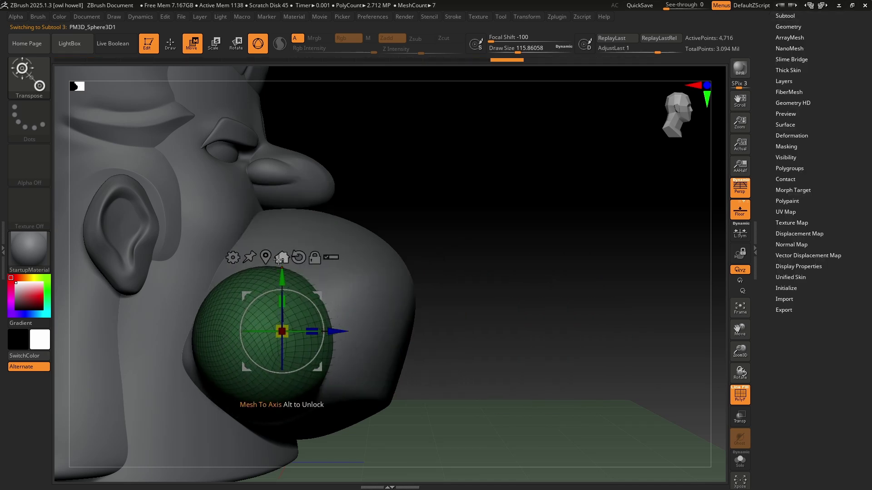
drag(284, 274, 283, 173)
right_drag(585, 273, 454, 291)
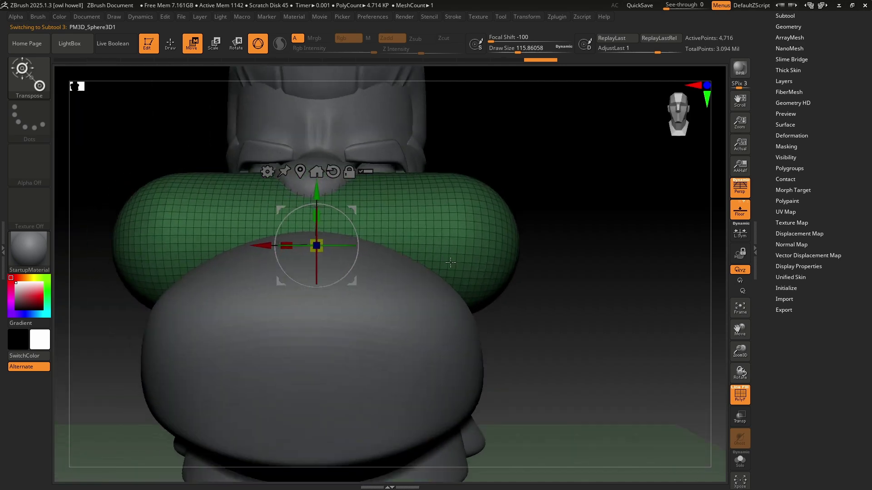
Apply the Bend Curve deformer to the capsule in front view and pull its middle control point down
ctrl+right_drag(508, 308, 349, 198)
click(371, 200)
click(461, 221)
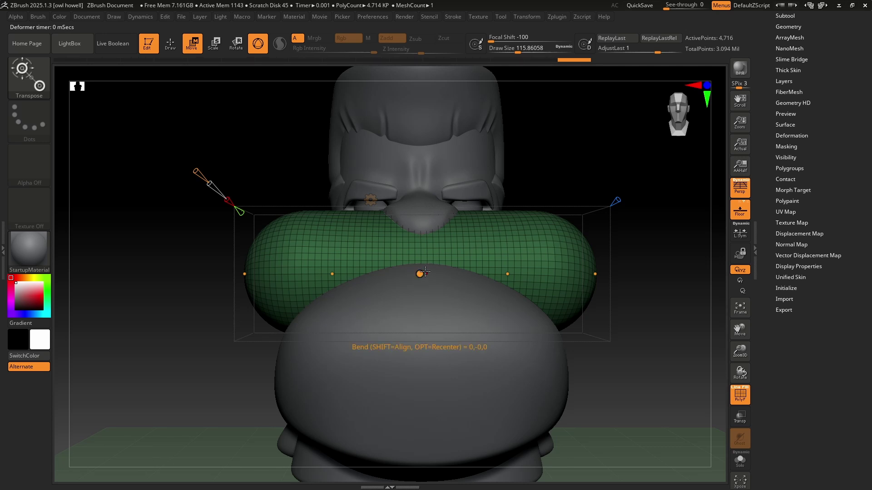
drag(419, 274, 416, 318)
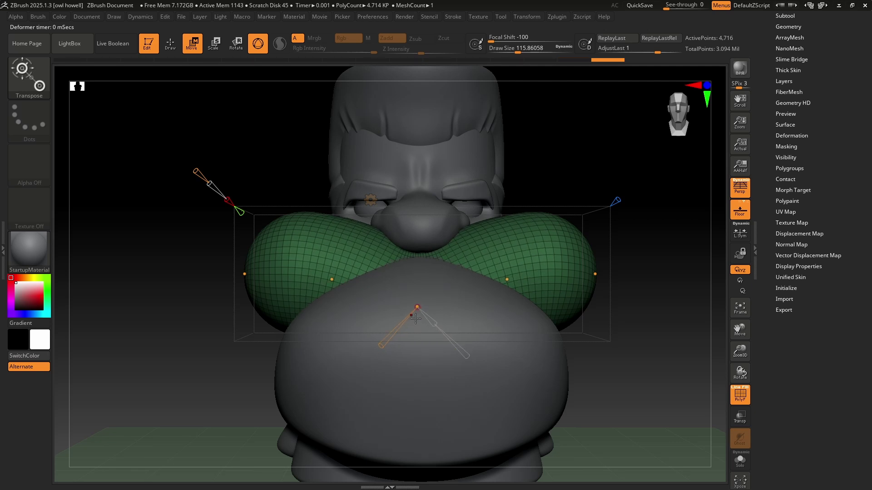
Pull the Bend Curve's end control points outward, down and forward to stretch the capsule's ends around the cheeks
drag(594, 273, 699, 337)
drag(522, 231, 537, 238)
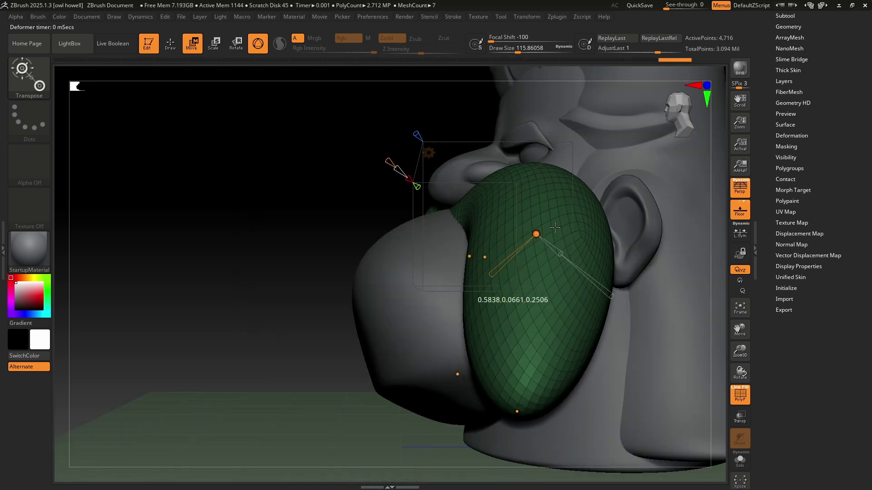
drag(515, 411, 309, 361)
drag(548, 223, 506, 259)
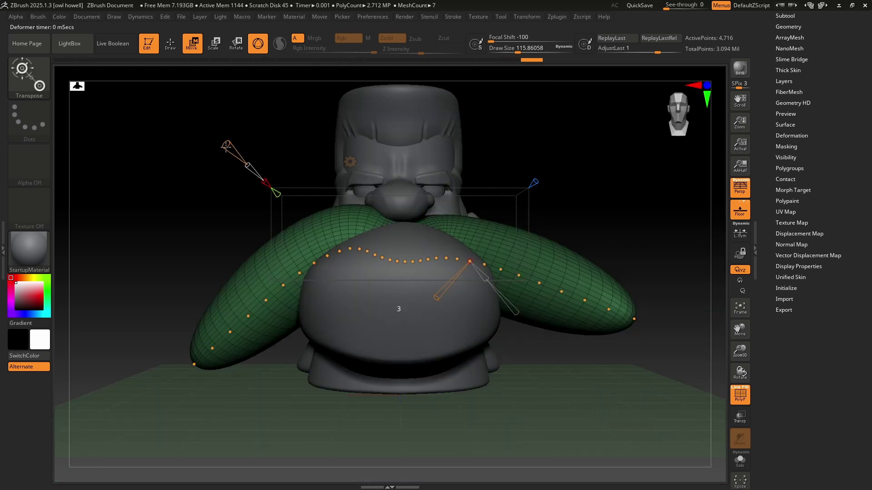
Try pulling one control point down on a much denser Bend Curve, and undo back to the five-point curve
drag(469, 262, 519, 338)
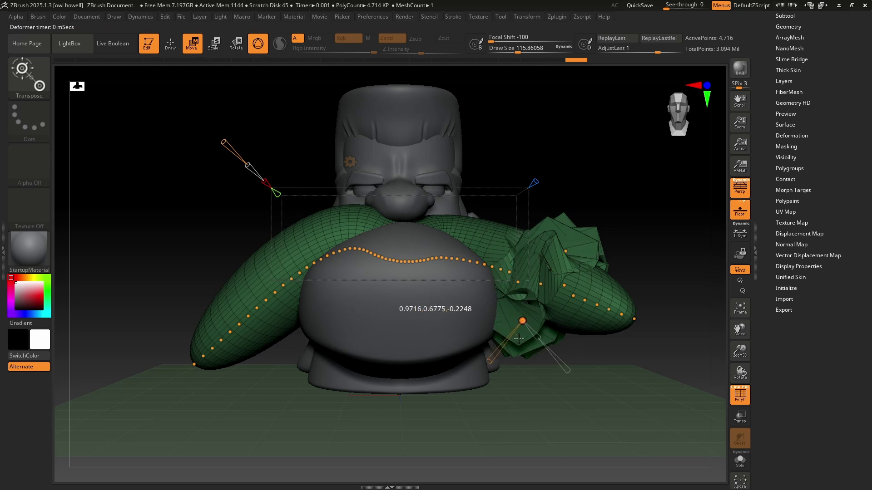
key(ctrl+z)
key(ctrl+z)
key(ctrl+z)
key(ctrl+z)
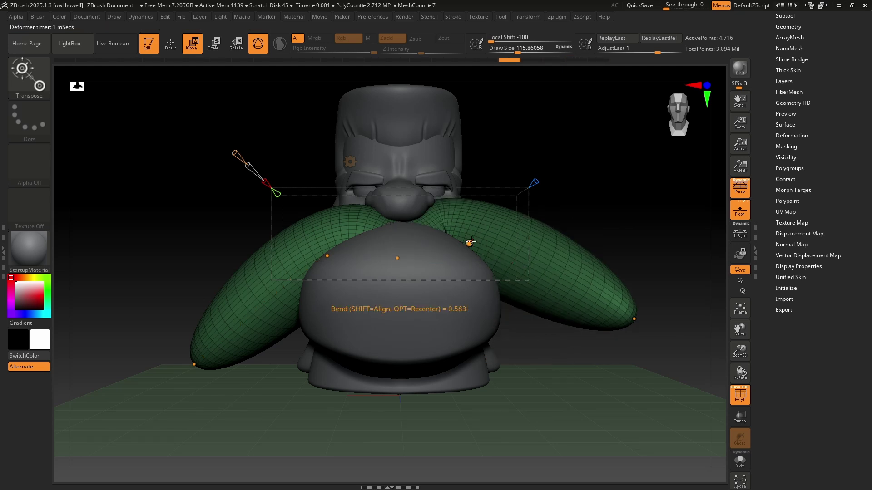
Add more Bend Curve control points and reposition them on one side to curl that tip of the mustache upward
drag(470, 242, 516, 249)
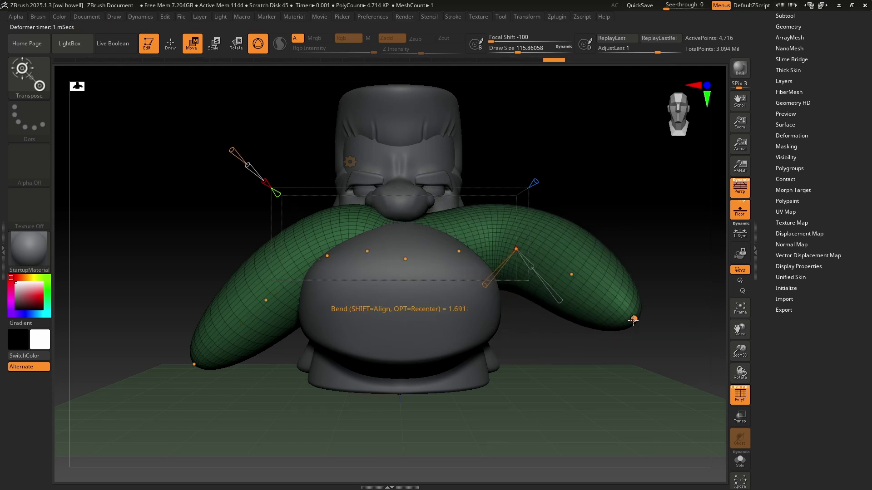
right_drag(634, 318, 532, 367)
drag(633, 317, 553, 250)
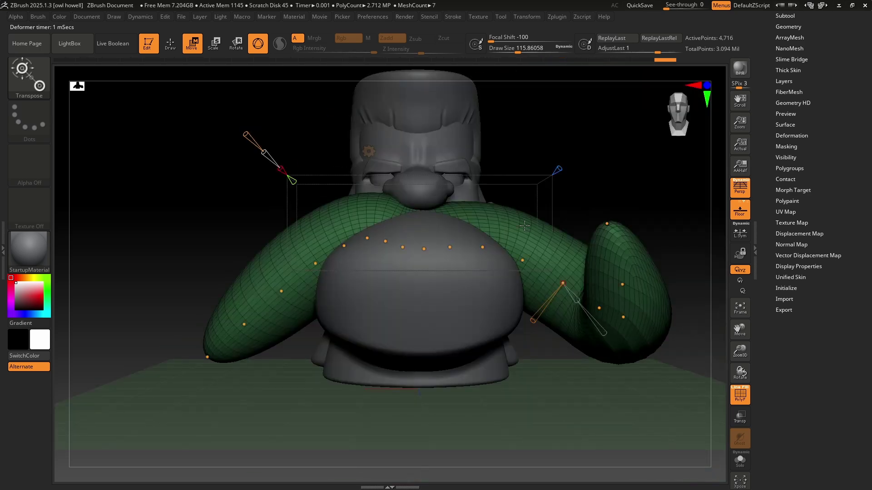
right_drag(525, 226, 459, 263)
drag(445, 255, 523, 336)
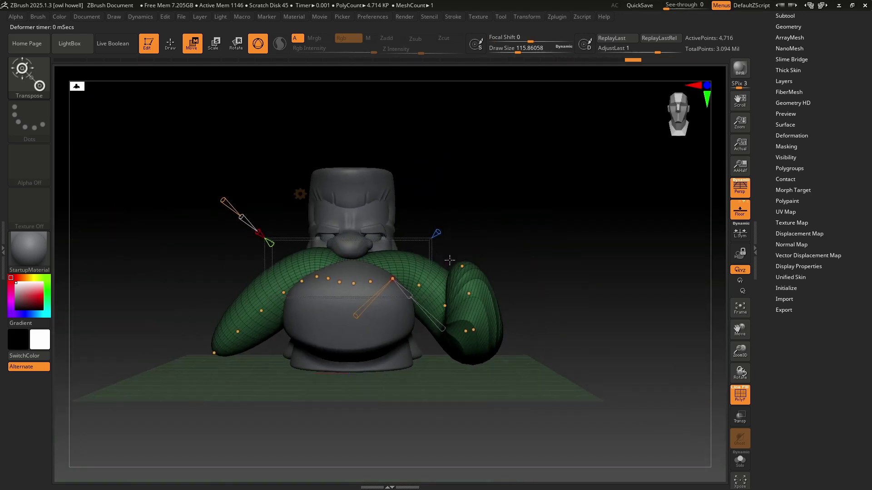
Accept the Bend Curve deformation on the mustache and return to the standard gizmo
click(434, 210)
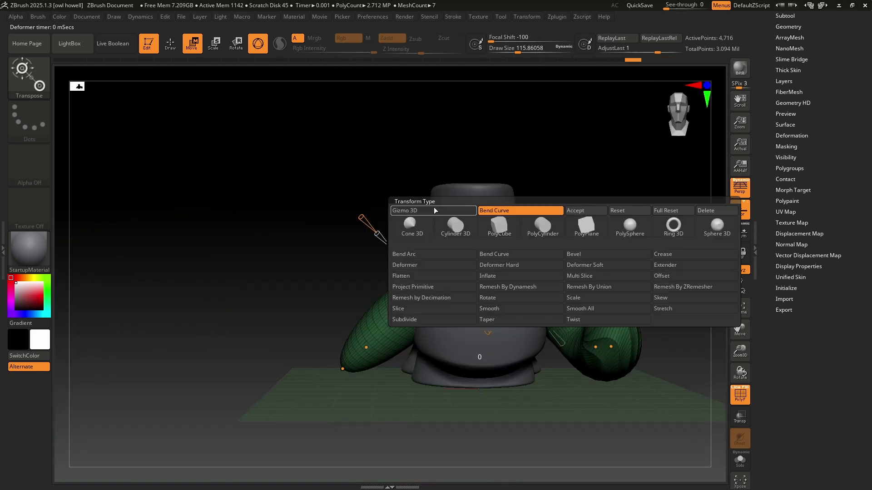
click(432, 209)
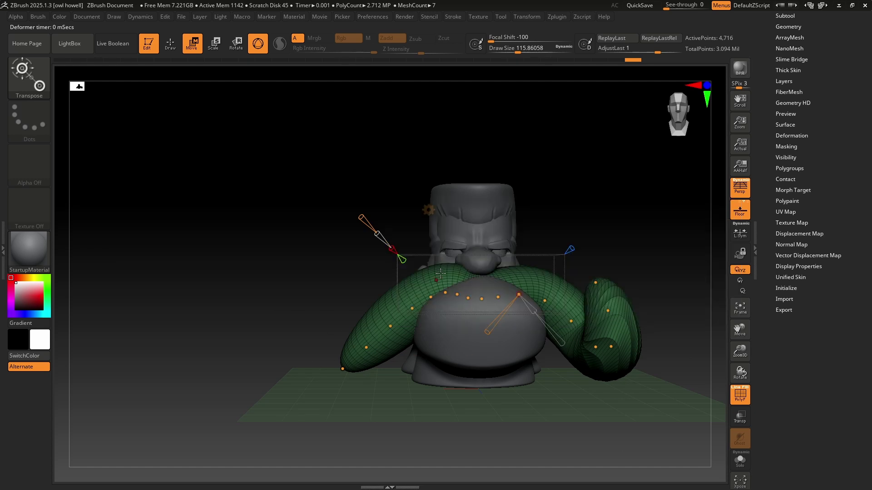
key(q)
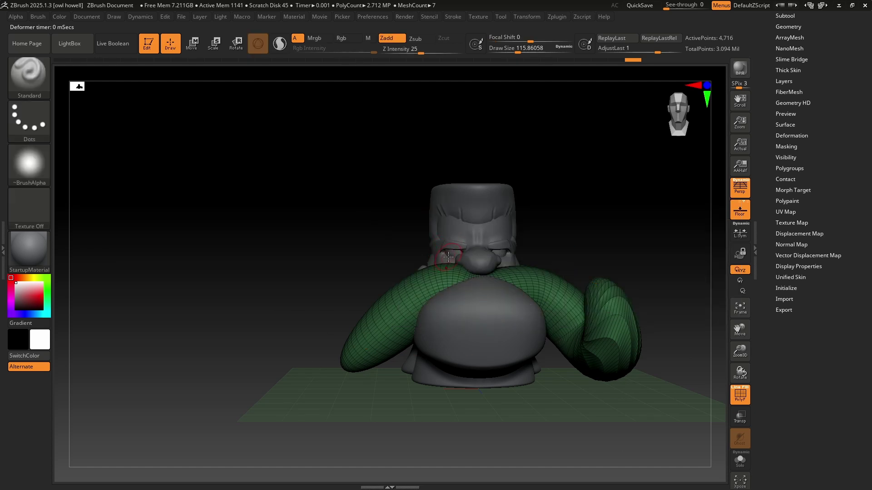
key(w)
click(430, 210)
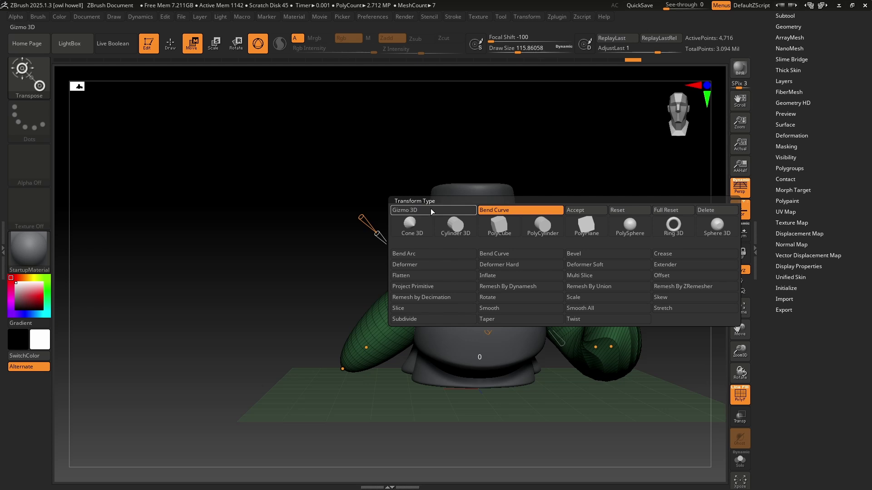
click(591, 210)
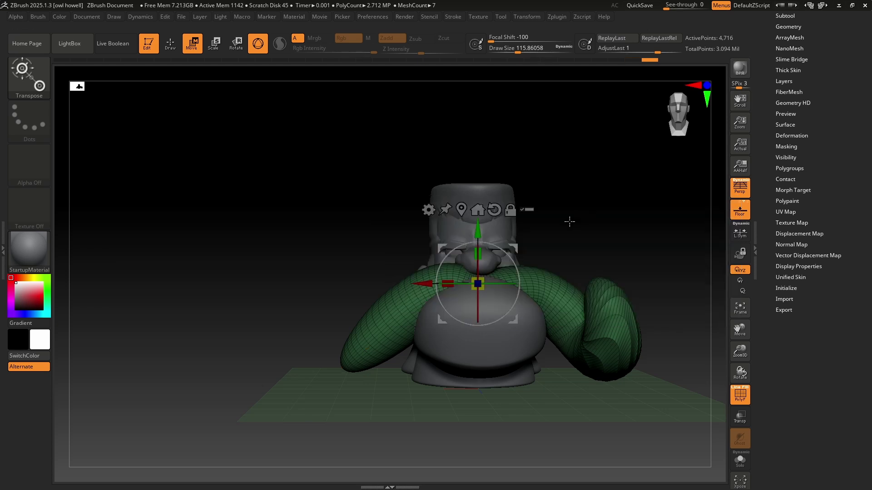
Set the masking stroke to DragRect and mask the curled half of the mustache, leaving the straight half unmasked
ctrl+right_drag(368, 286, 286, 189)
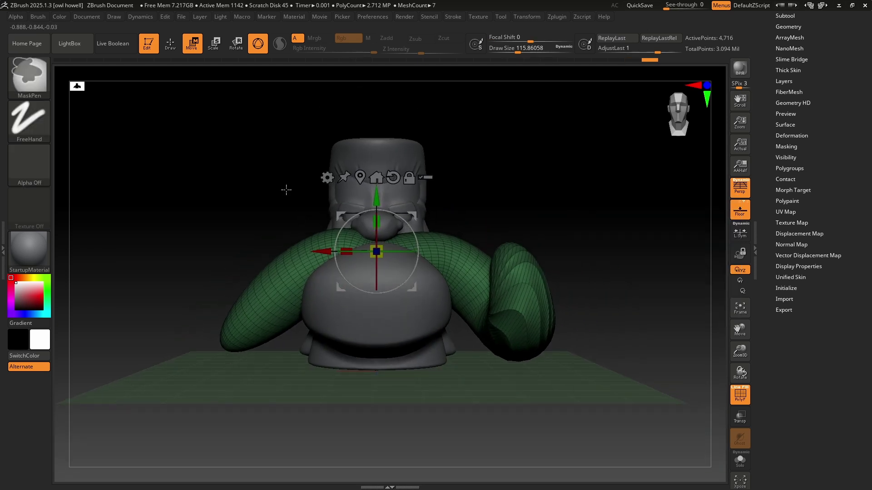
click(171, 44)
click(29, 119)
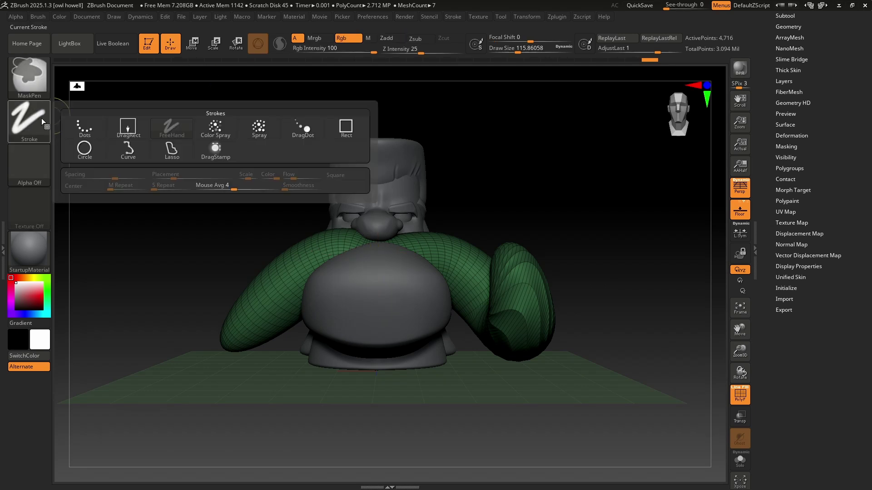
click(127, 132)
ctrl+drag(152, 180, 378, 387)
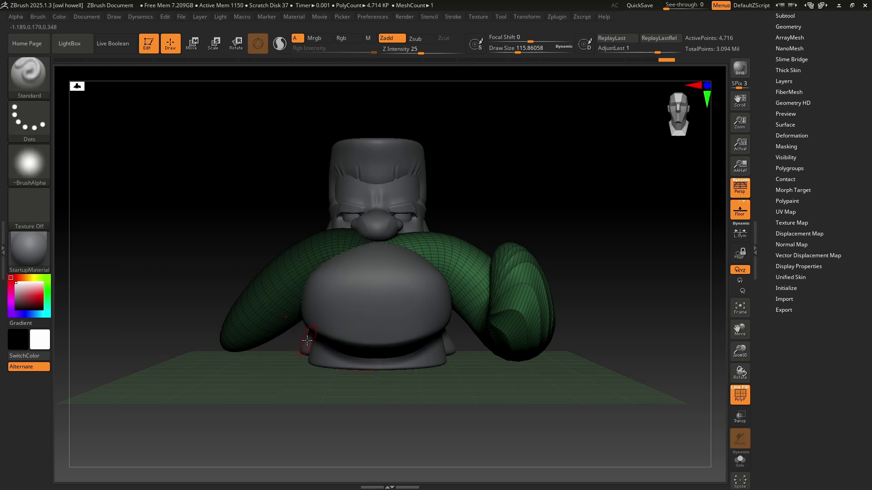
key(ctrl)
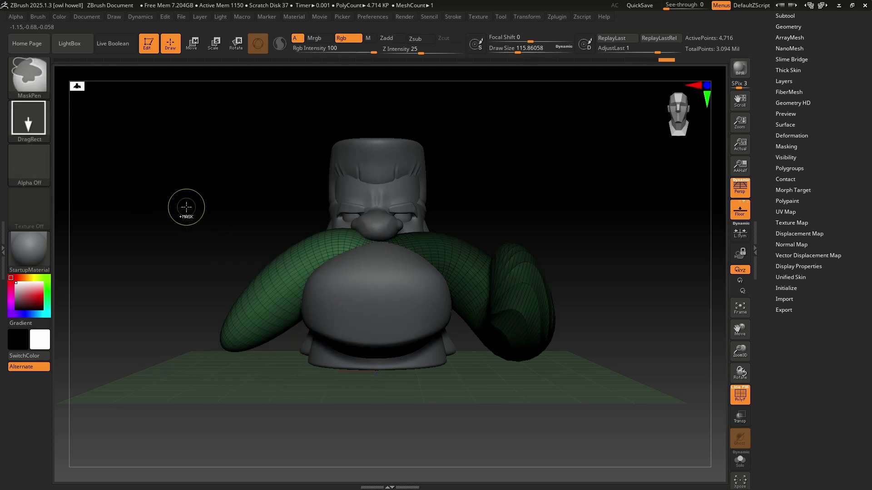
Hide the unmasked, straight half of the mustache with HidePt
click(788, 26)
click(785, 371)
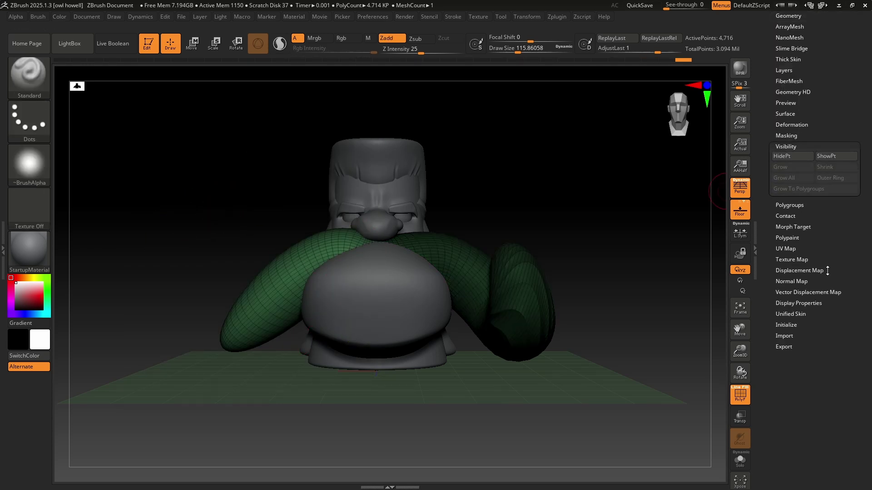
click(793, 157)
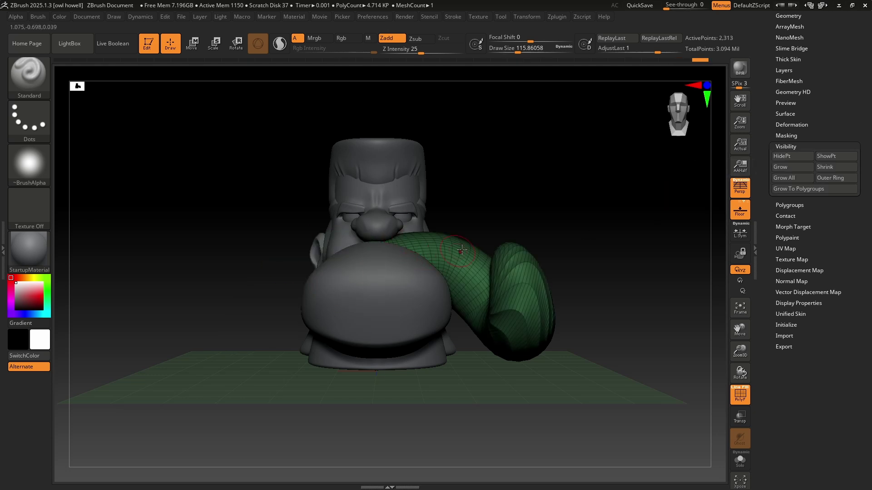
click(798, 146)
Delete the hidden half of the mustache and rebuild it from the curled half with Mirror And Weld
click(790, 15)
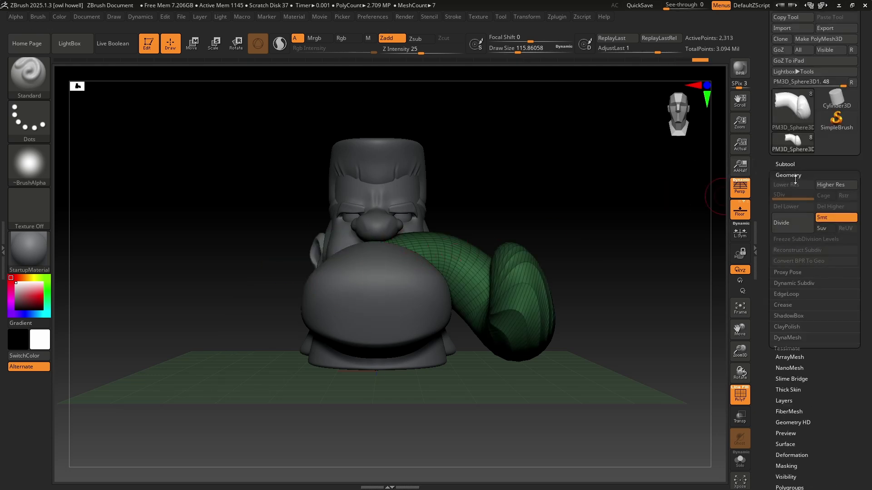
click(798, 371)
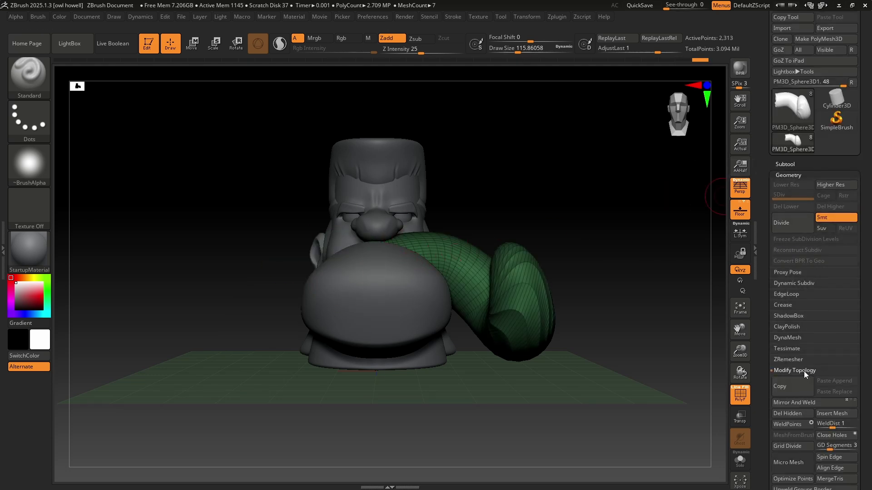
click(802, 414)
click(806, 404)
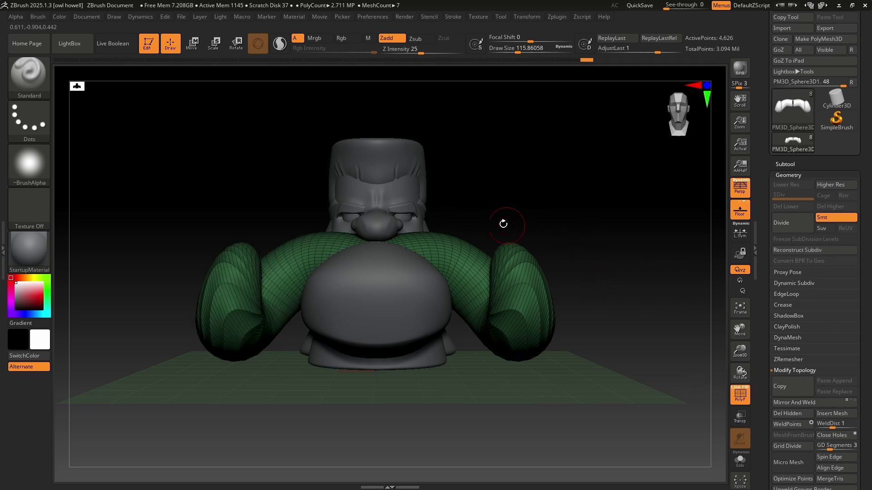
click(794, 175)
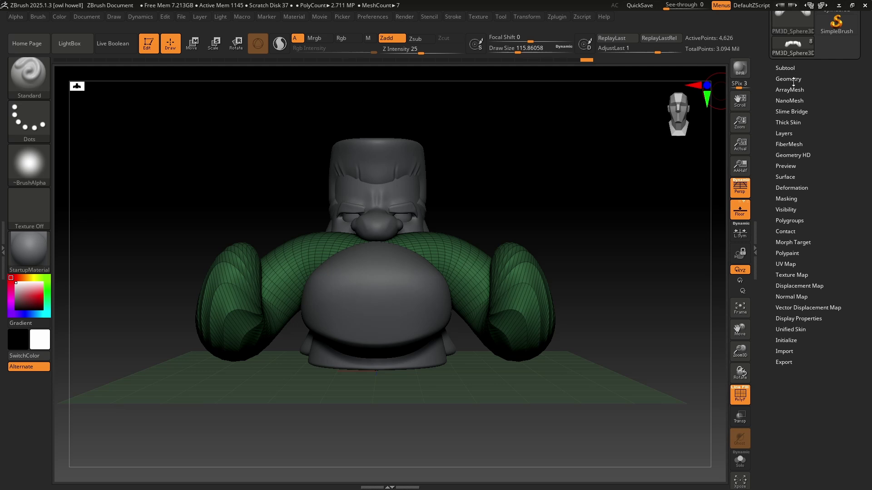
click(794, 209)
click(793, 209)
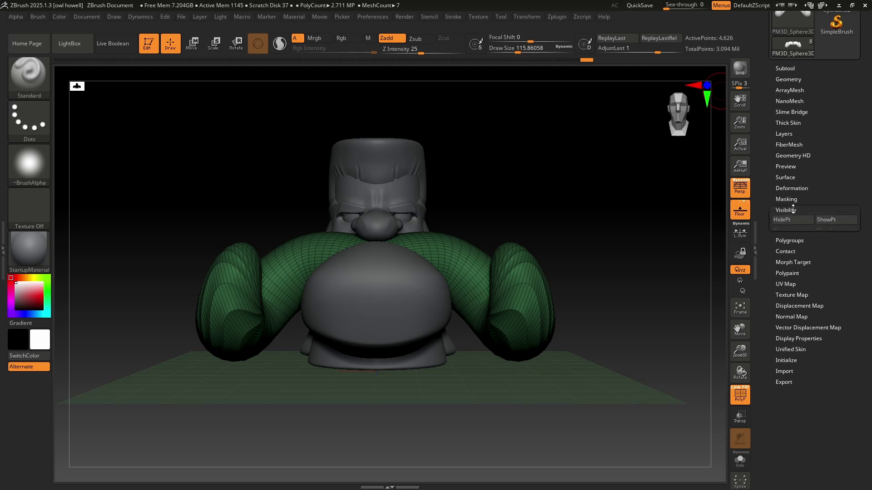
click(785, 78)
click(795, 274)
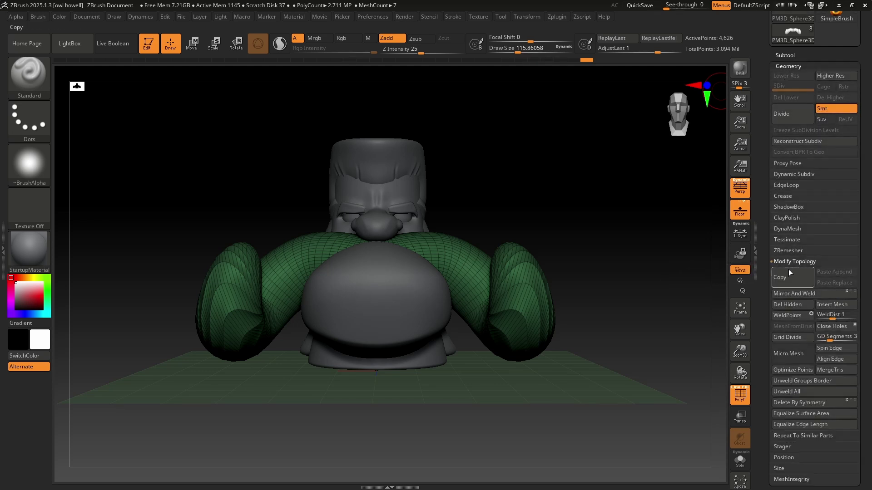
click(799, 67)
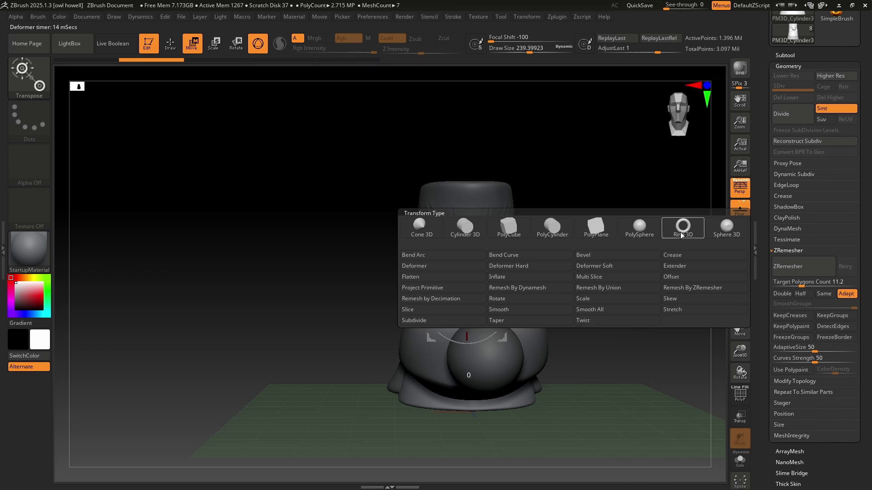
Choose the Deformer Soft deformer for the cartoon head subtool
click(590, 266)
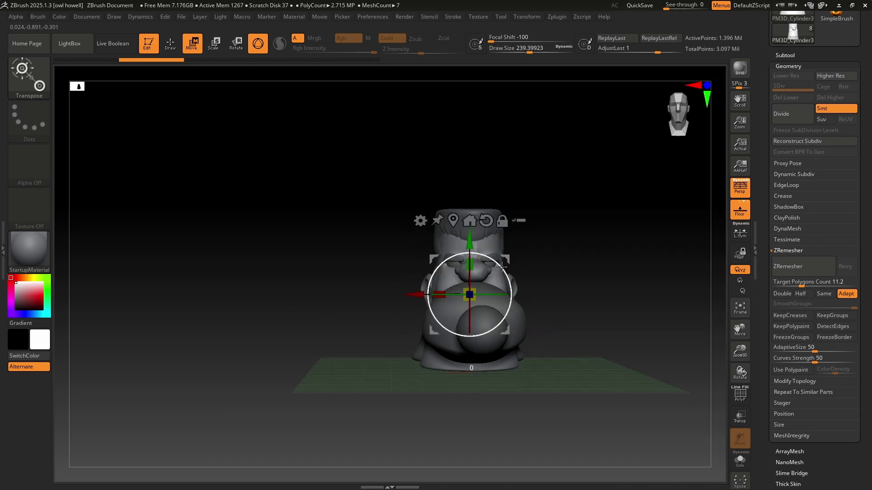